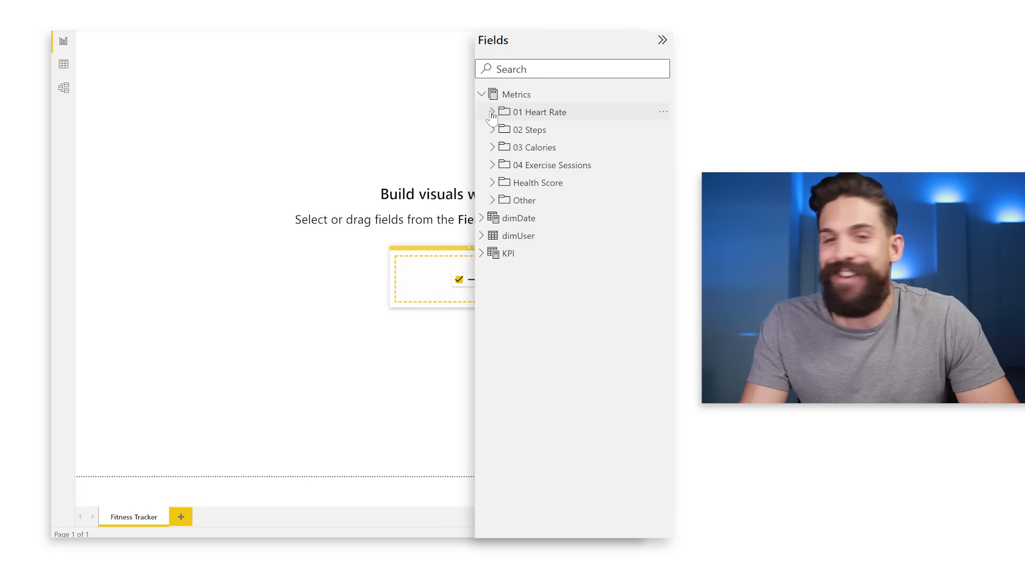
Step: Examine the measures in the Heart Rate, Steps, Calories and Exercise Sessions folders of the Metrics table
click(491, 112)
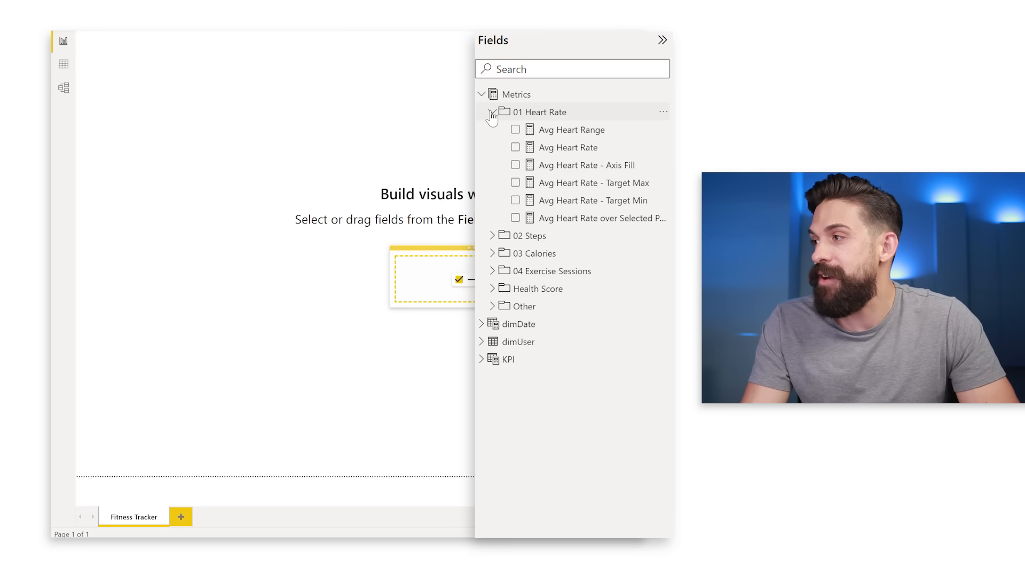
click(491, 235)
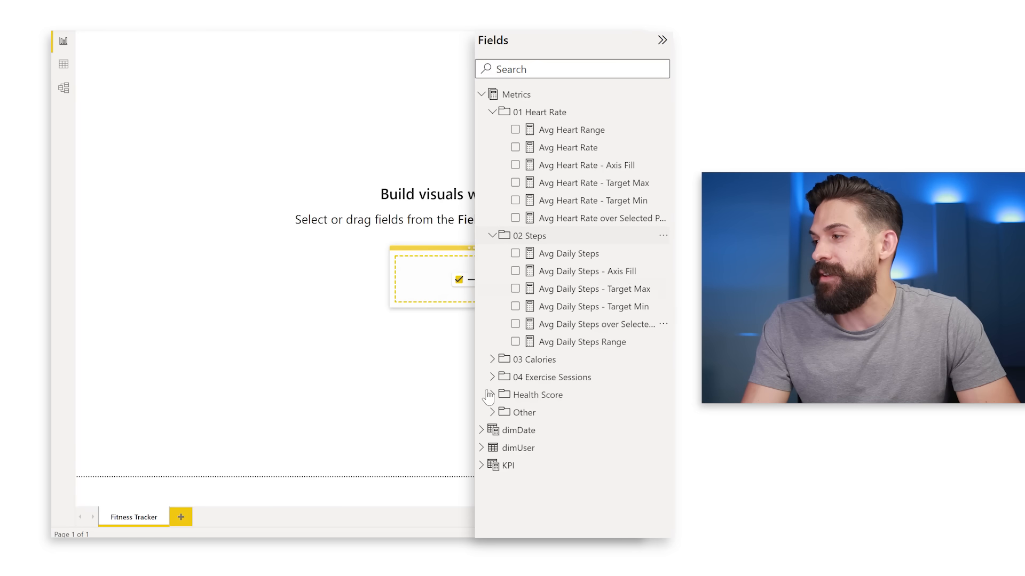
click(491, 359)
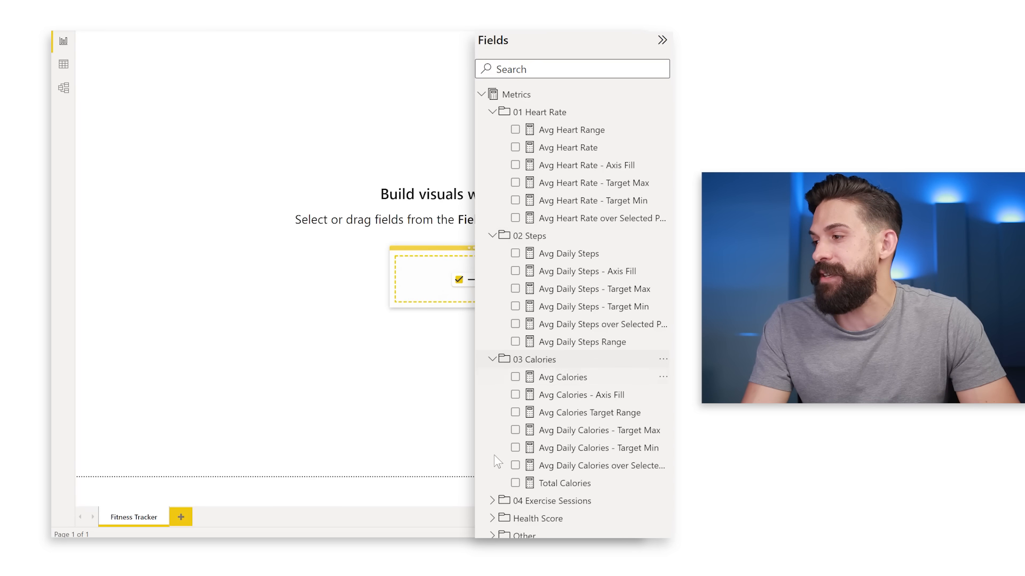
click(492, 501)
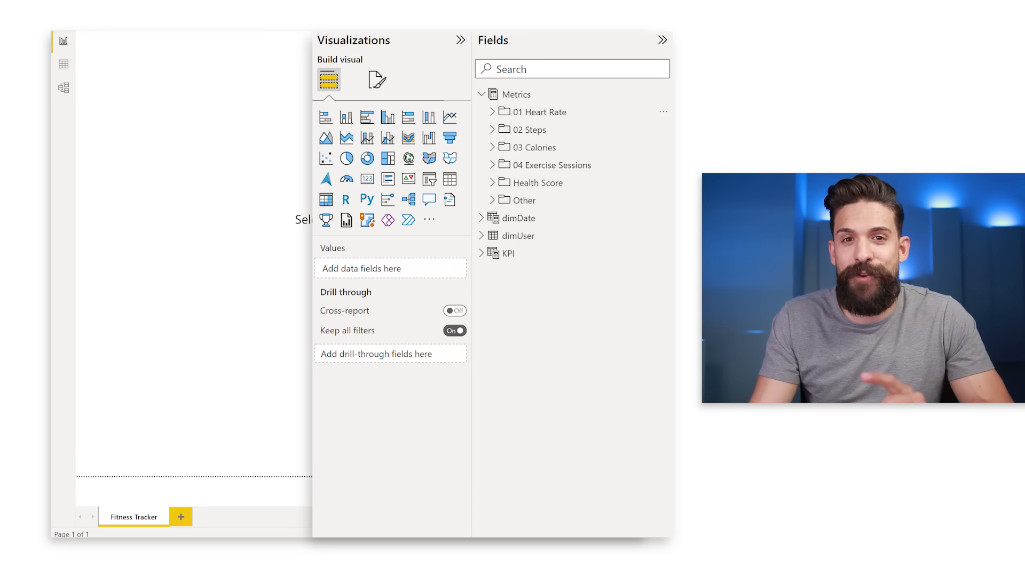
Step: Add a card visual to the report page showing the measure Avg Heart Rate over Selected Period
click(367, 180)
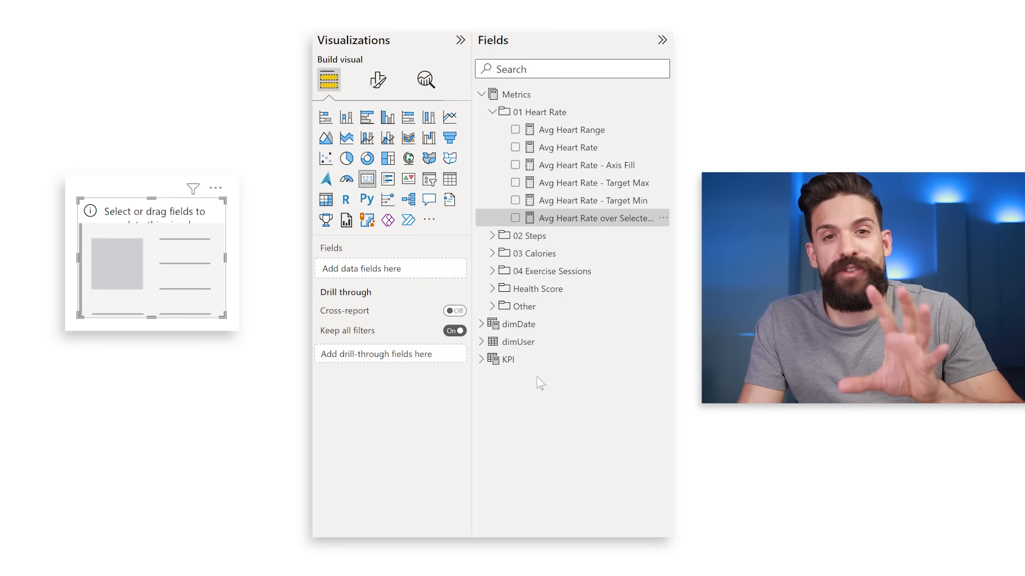
click(515, 219)
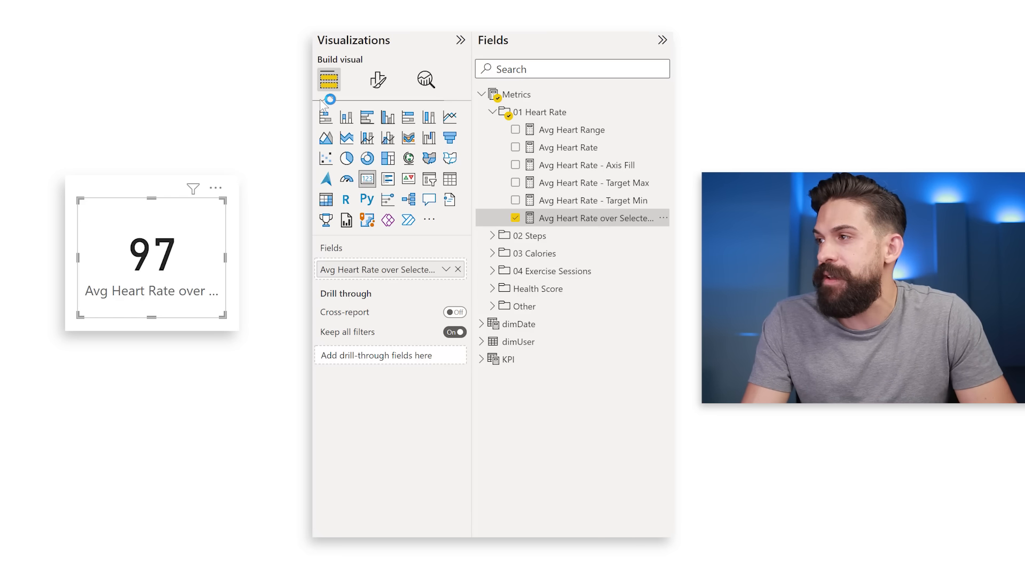
Step: Set the card's callout value font size to 22 and its category label font size to 10
click(380, 85)
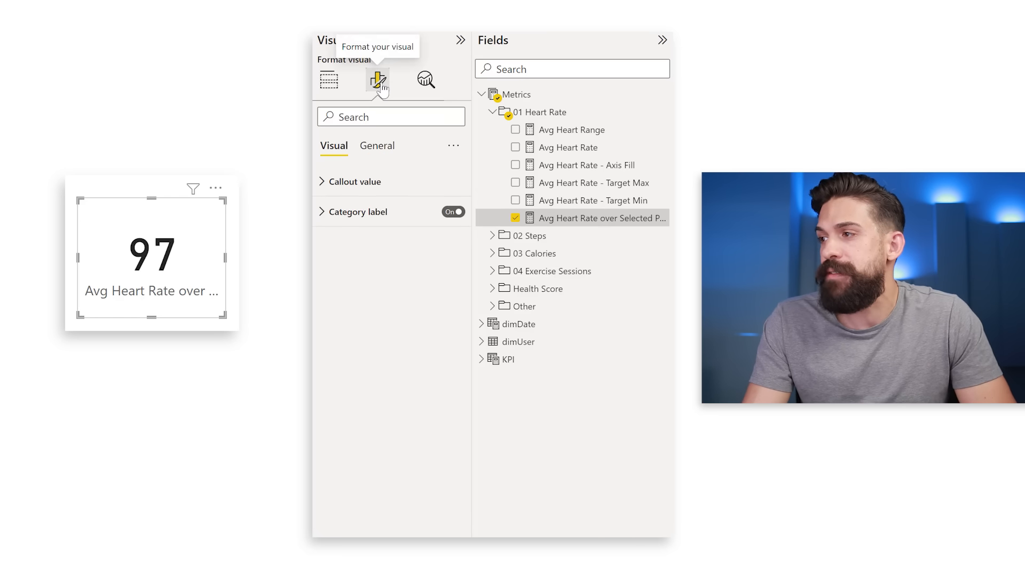
click(344, 182)
double_click(436, 229)
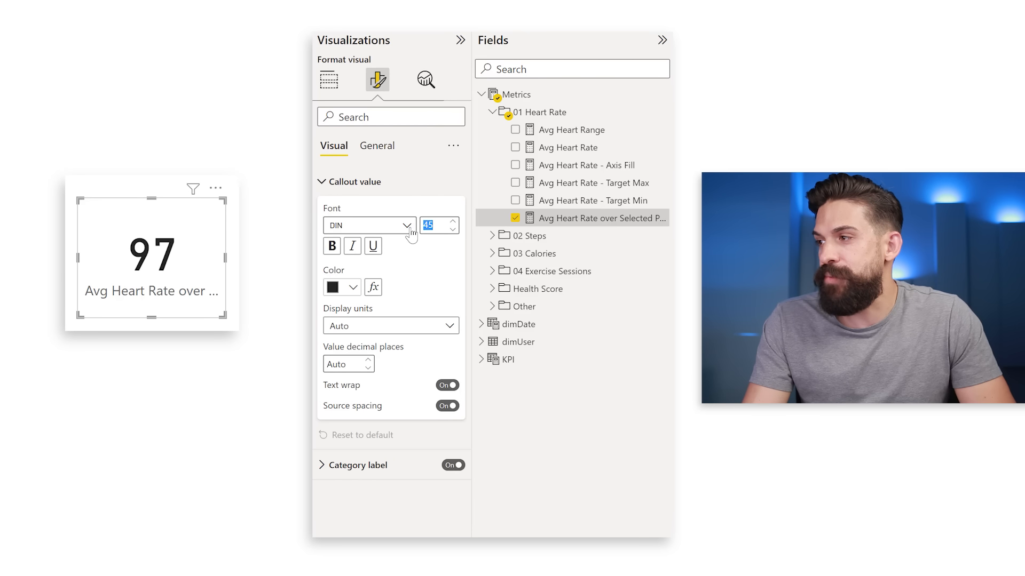
key(Return)
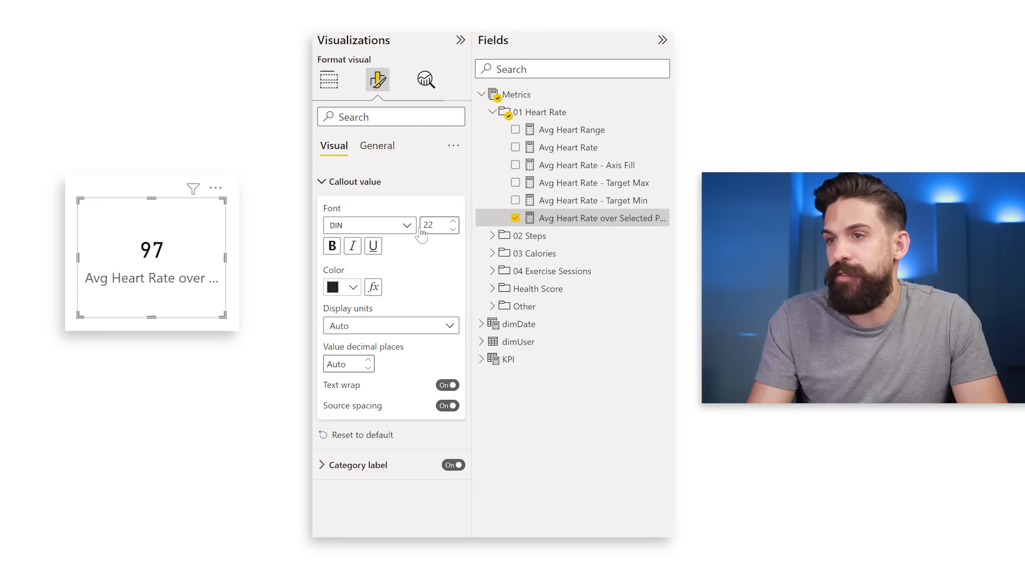
click(352, 181)
click(359, 213)
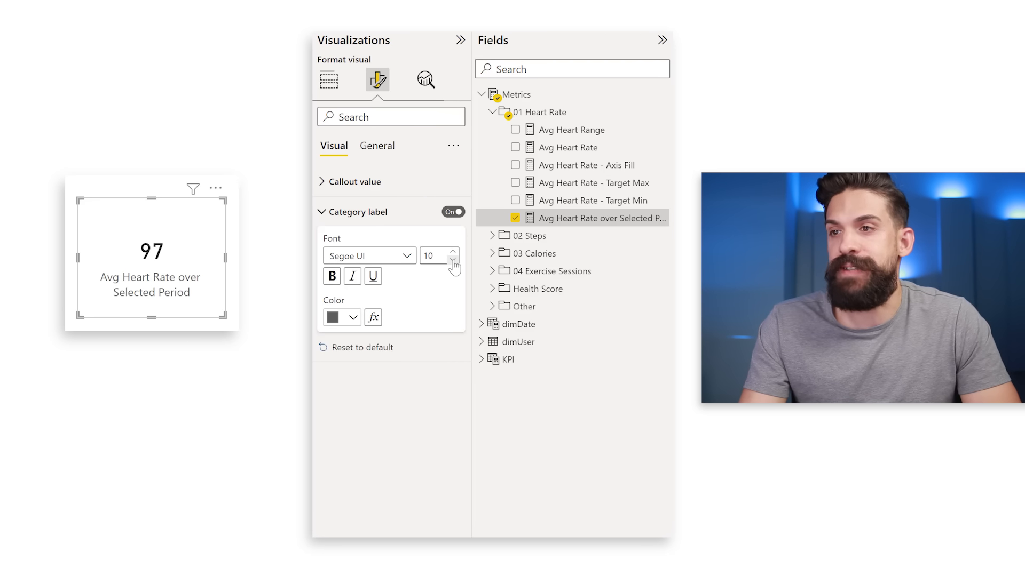
Step: Turn on the visual border for the heart rate card
click(377, 149)
click(345, 243)
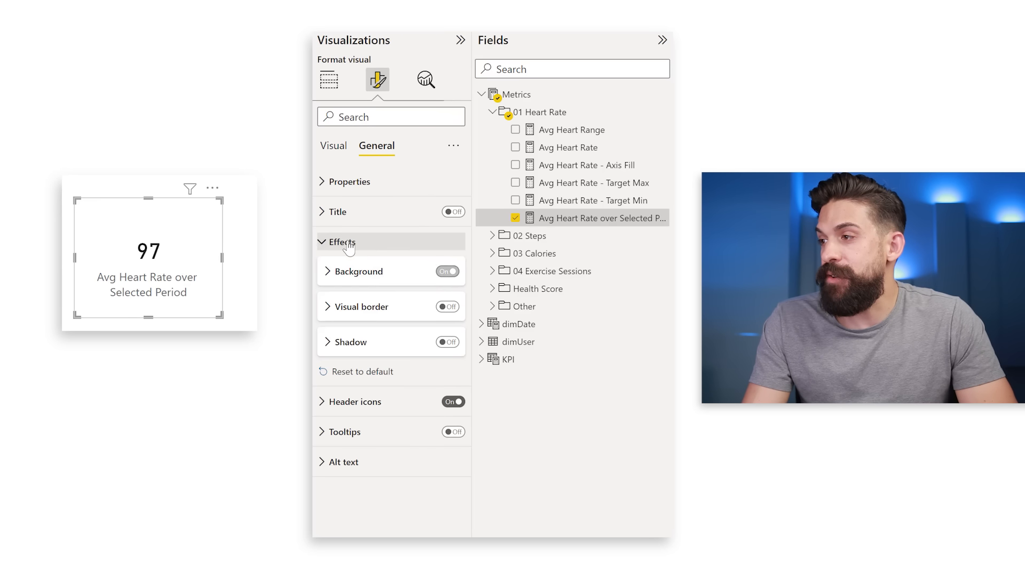
click(447, 307)
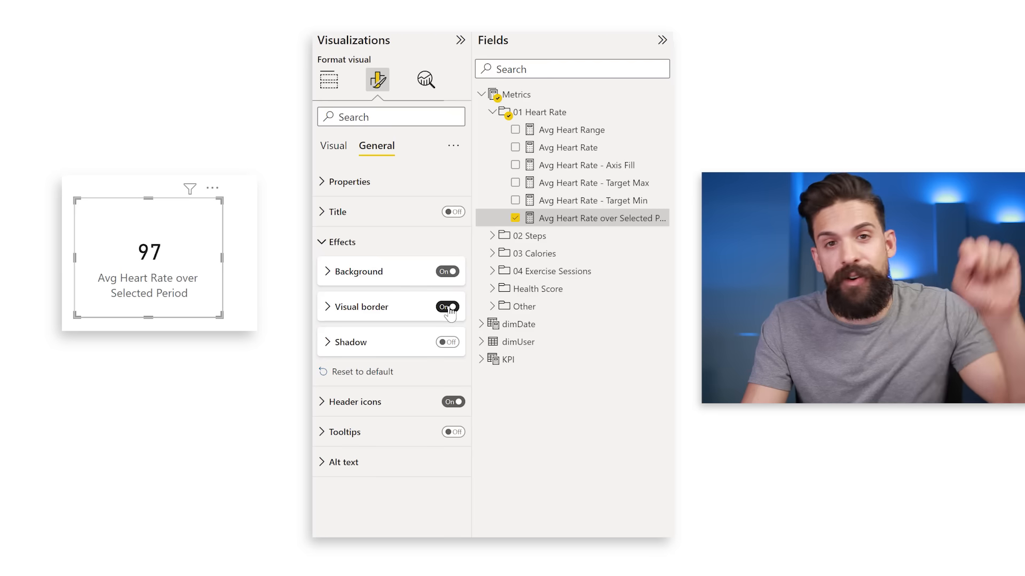
Step: Set the heart rate card's size to a height of 100 and a width of 200
click(337, 184)
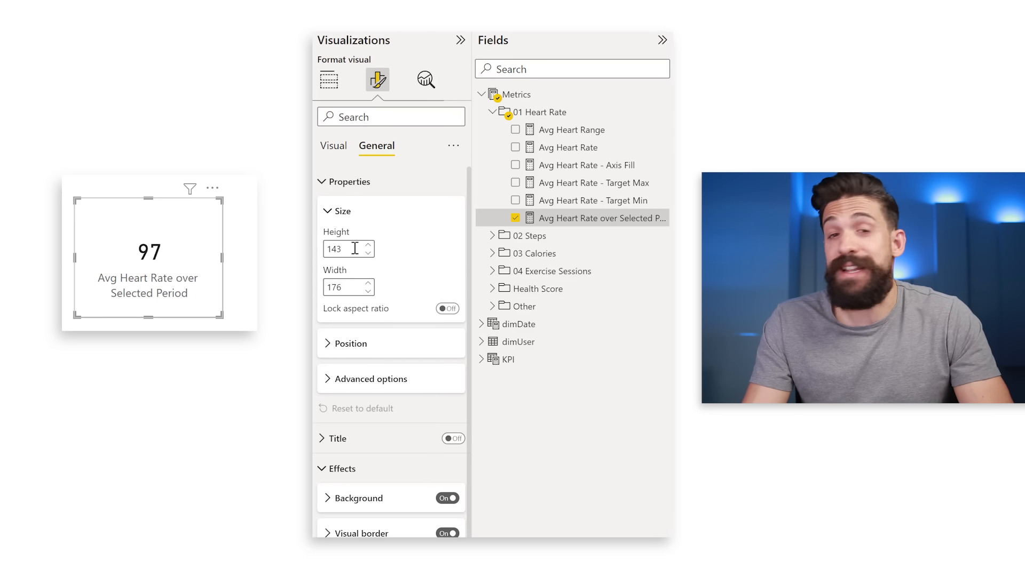
drag(355, 249, 325, 249)
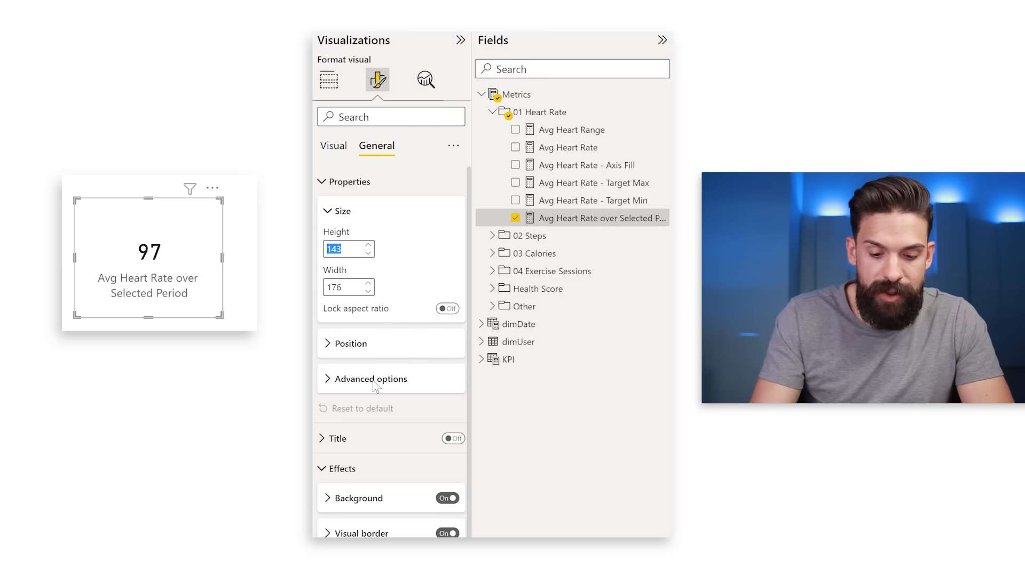
text(100)
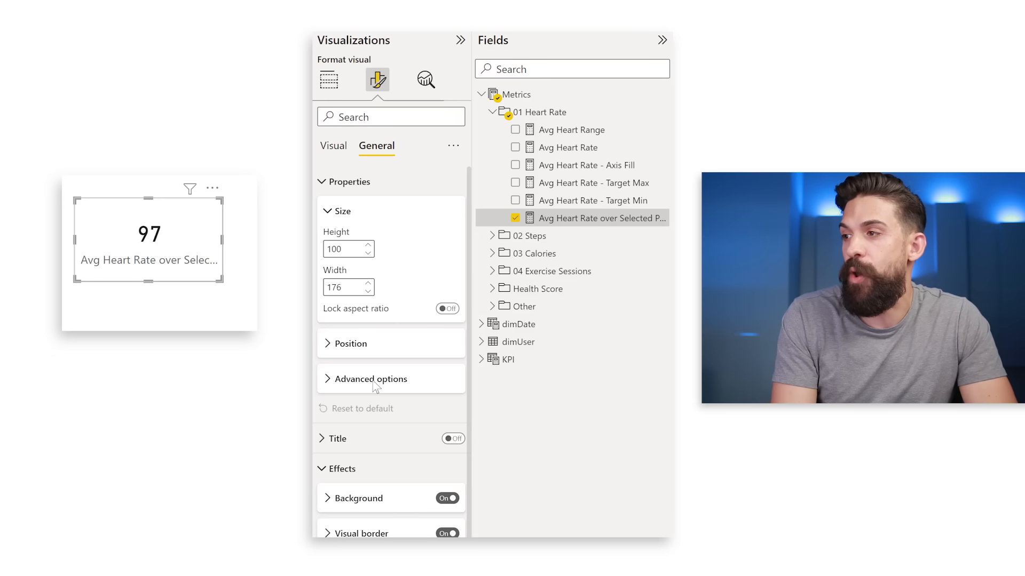
drag(357, 287, 327, 287)
text(200)
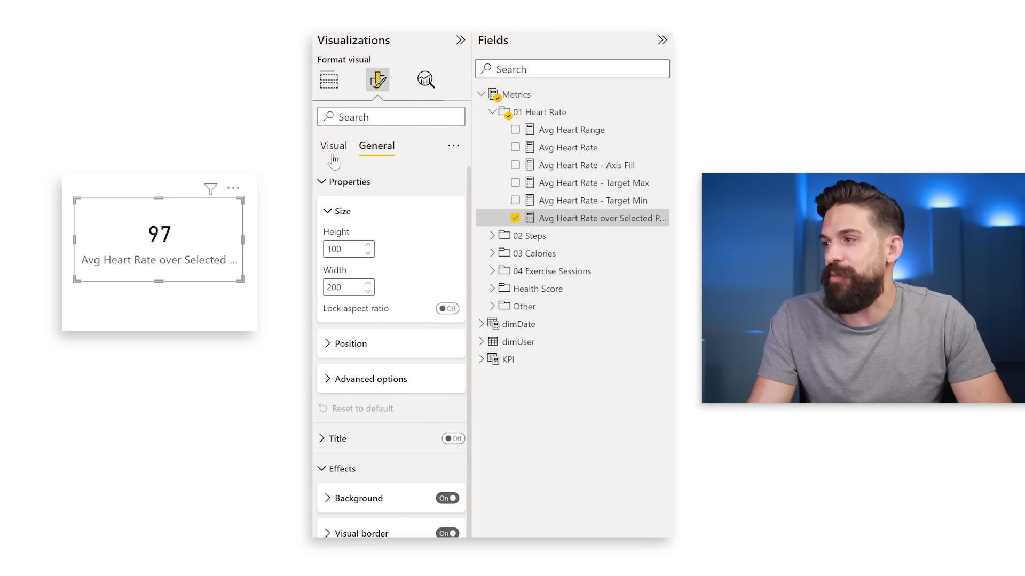
Step: Rename the card's field to Avg Heart Rate for this visual
click(334, 83)
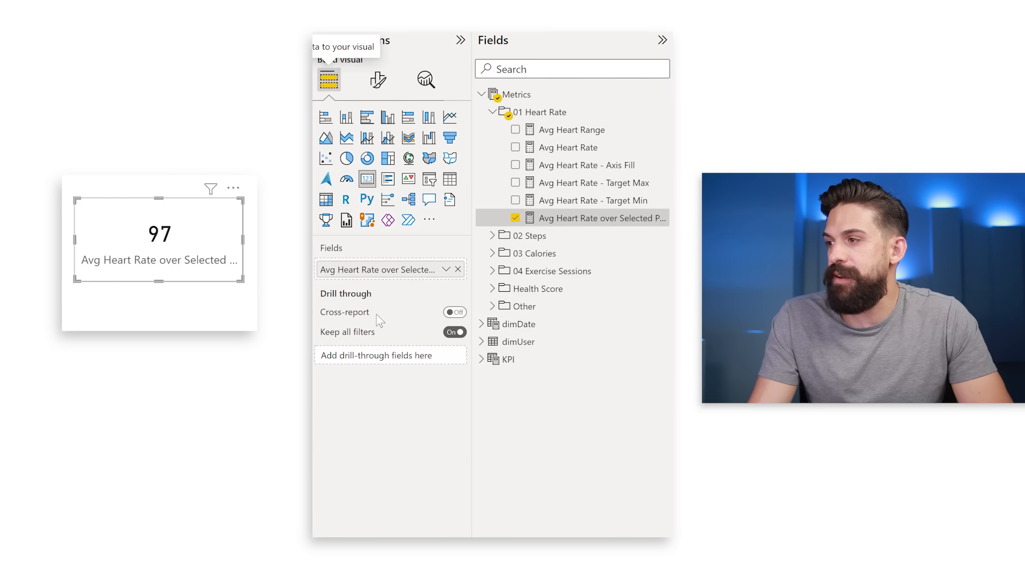
double_click(377, 271)
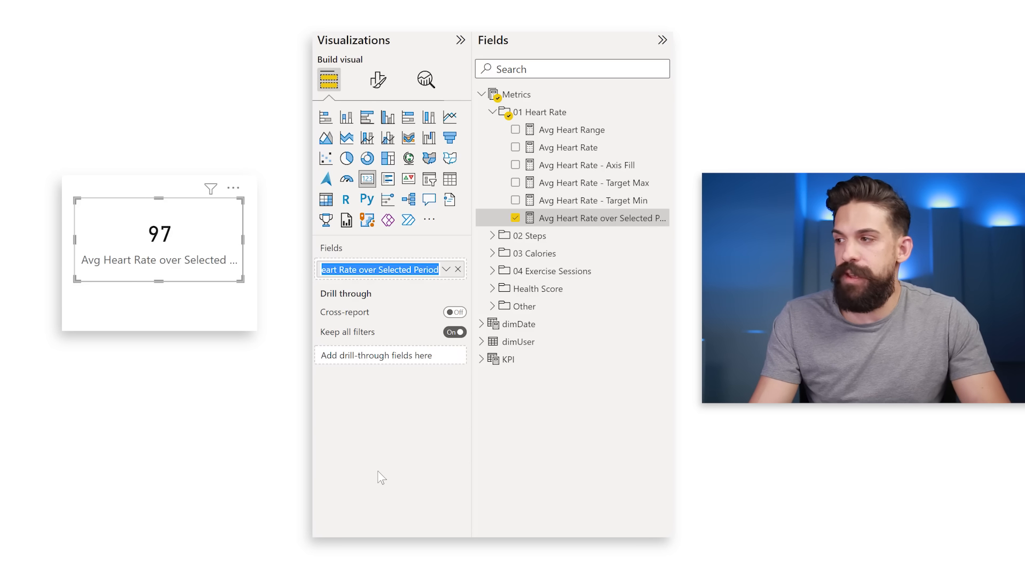
click(364, 270)
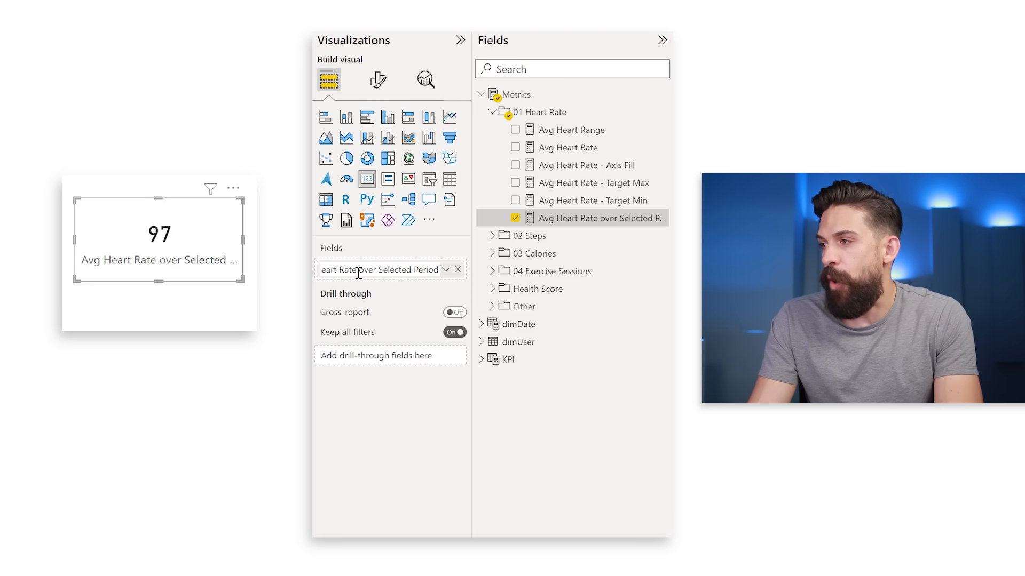
drag(358, 270, 474, 275)
key(BackSpace)
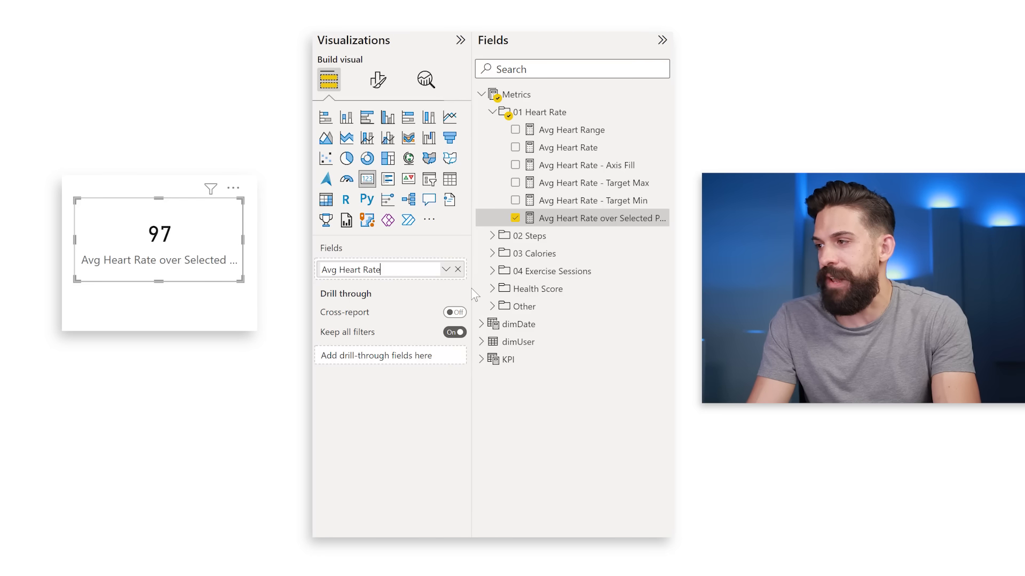
key(Return)
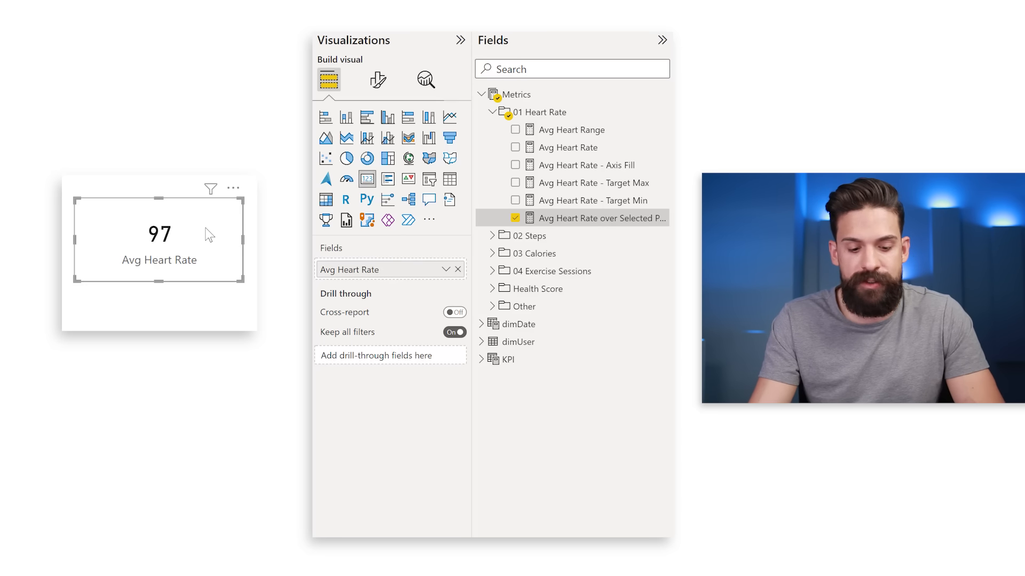
Step: Duplicate the heart rate card three times and spread the four cards in a row near the top of the page
click(249, 237)
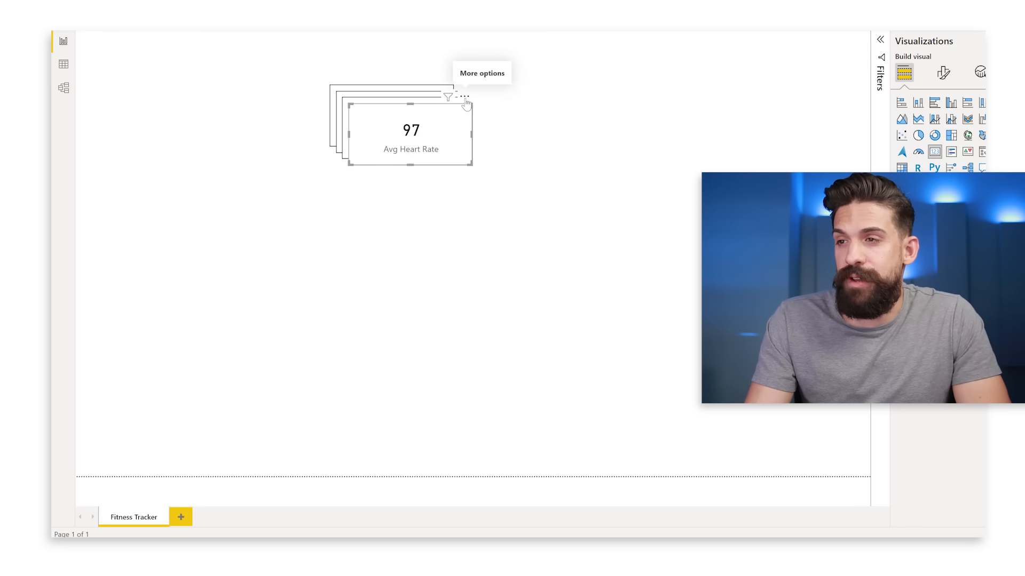
drag(464, 99, 840, 84)
drag(461, 96, 691, 85)
drag(455, 95, 553, 87)
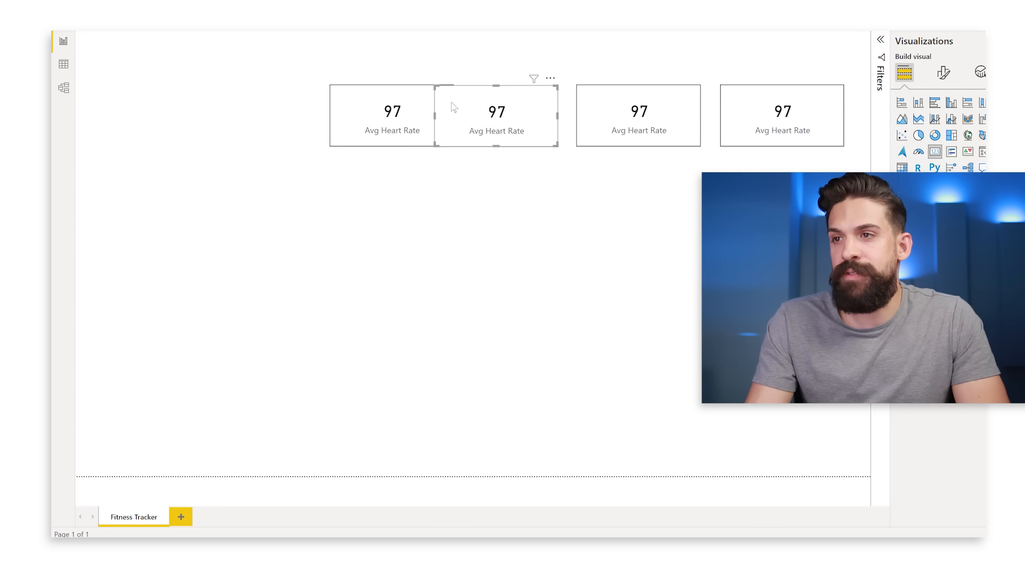
click(413, 100)
drag(430, 81, 401, 86)
click(302, 72)
Step: Distribute the four cards horizontally and align them by their top edges
drag(273, 64, 839, 154)
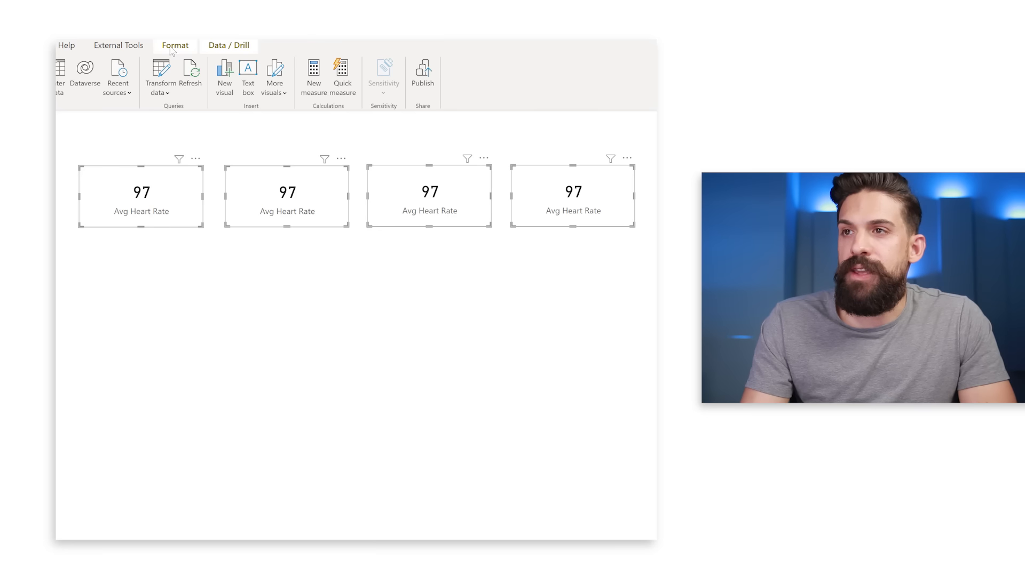
click(170, 47)
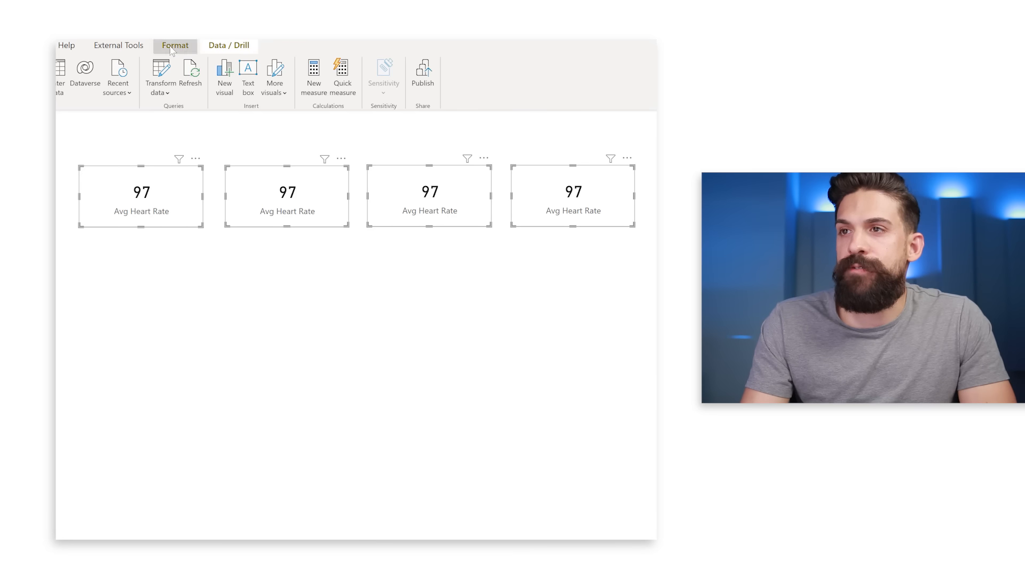
click(103, 92)
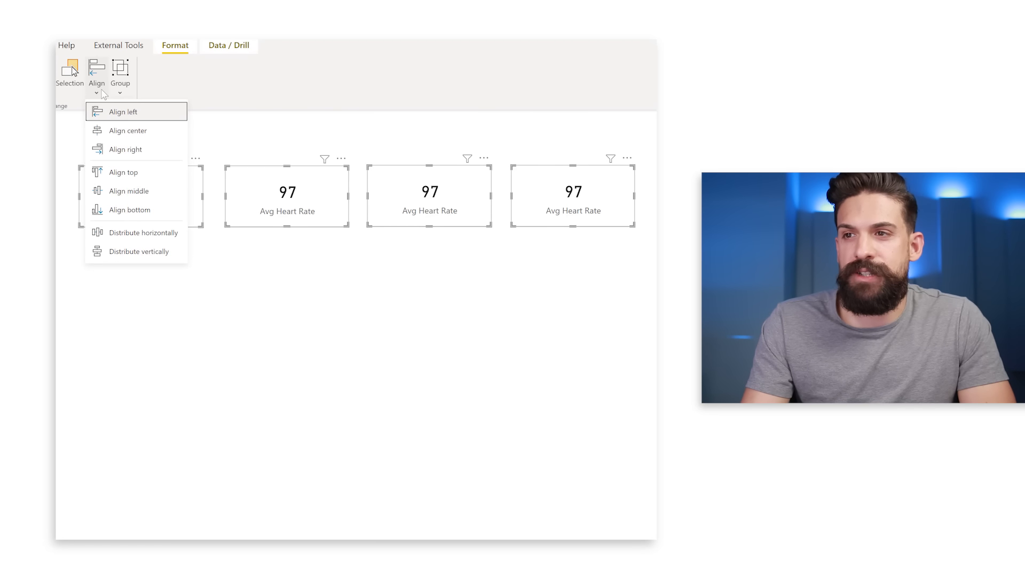
click(146, 237)
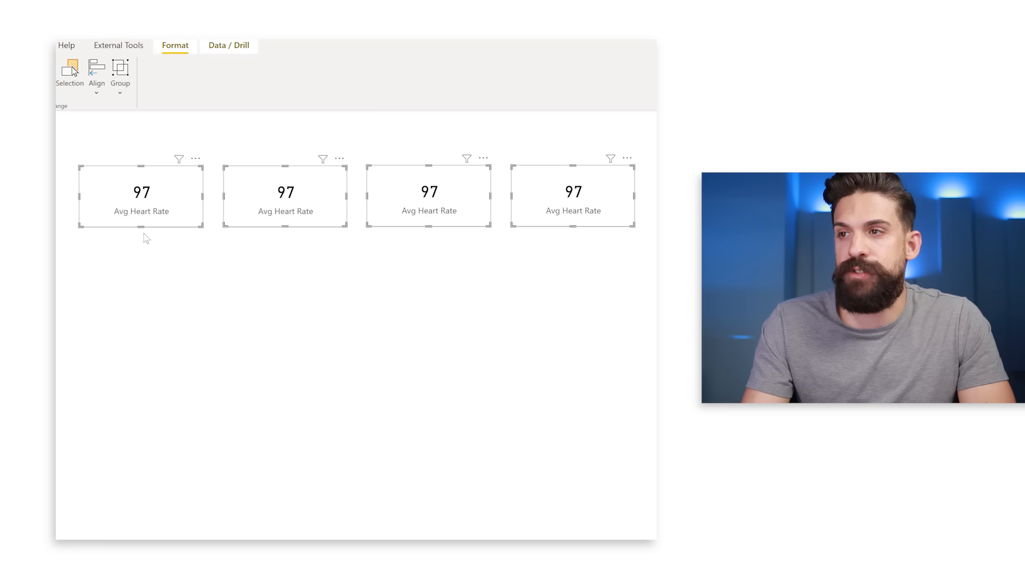
click(97, 75)
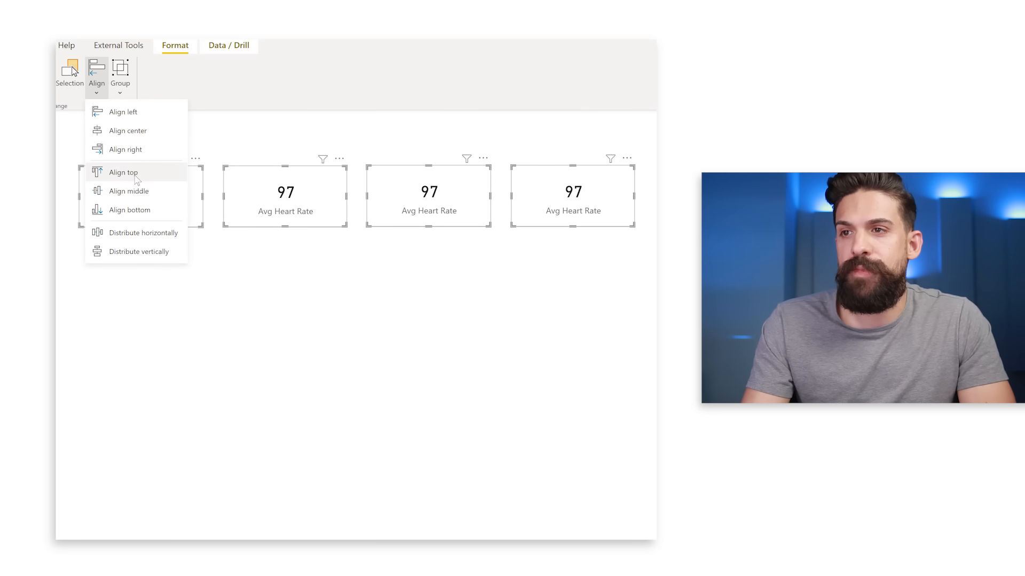
click(134, 171)
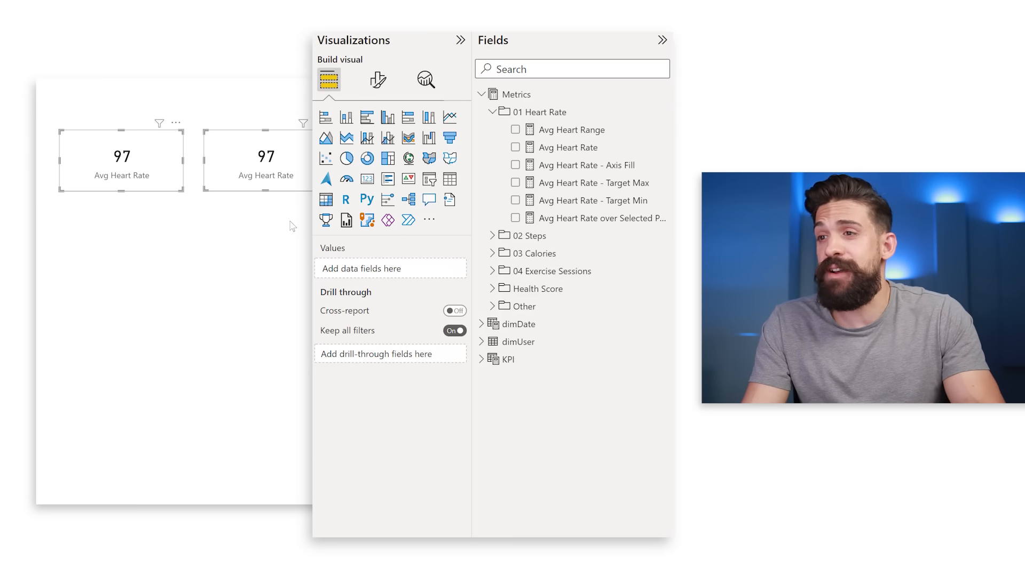
Step: Replace the second card's measure with Avg Daily Steps over Selected Period from the Steps folder
click(293, 160)
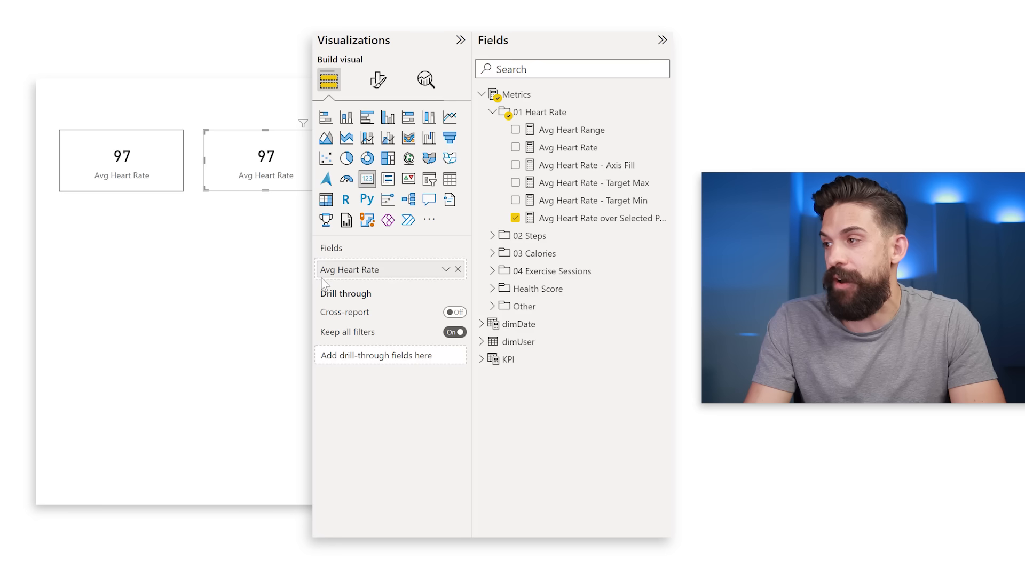
click(457, 269)
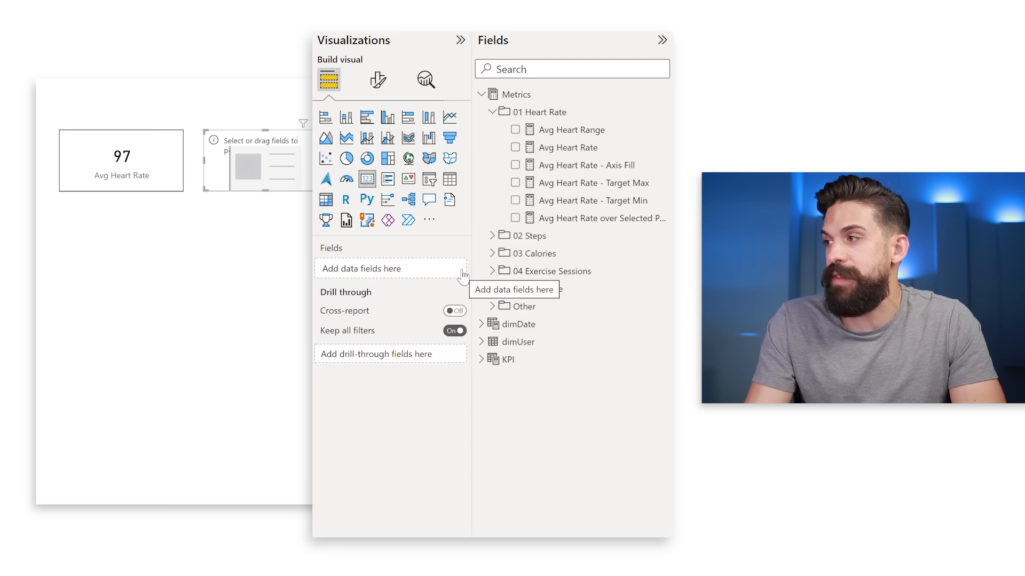
click(492, 111)
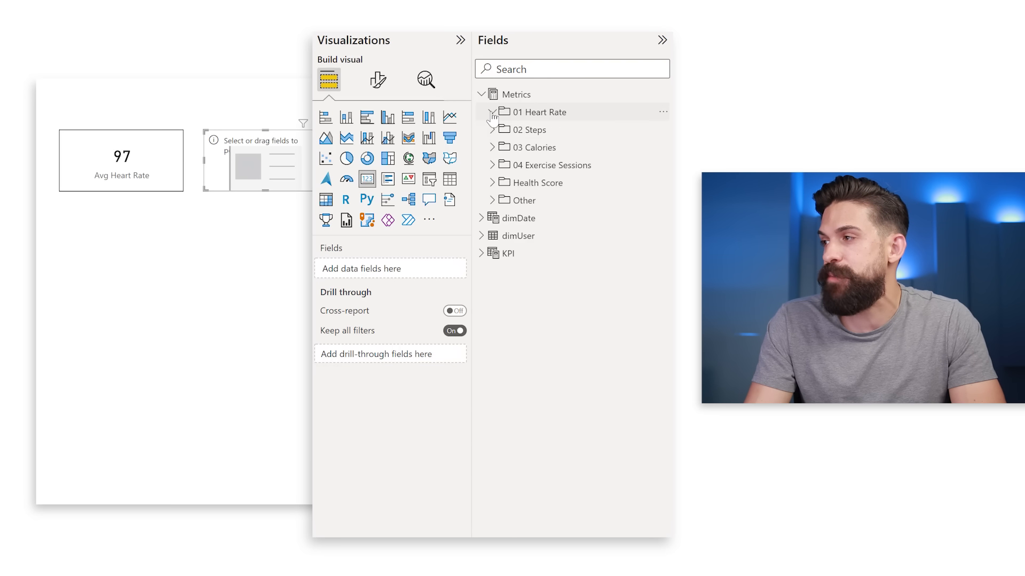
click(492, 130)
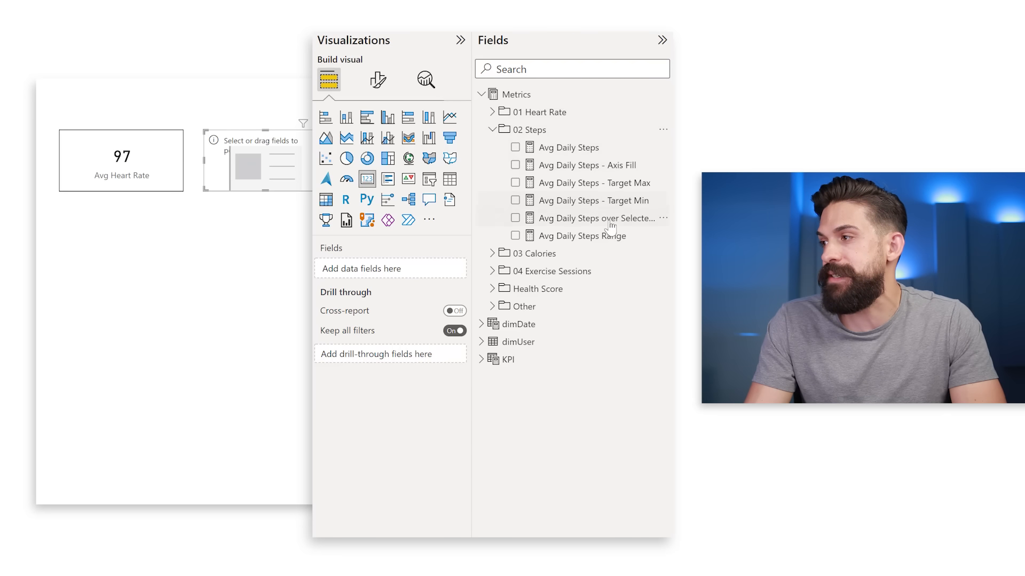
drag(611, 222, 381, 269)
Step: Replace the third card's measure with Avg Daily Calories over Selected Period from the Calories folder
click(410, 160)
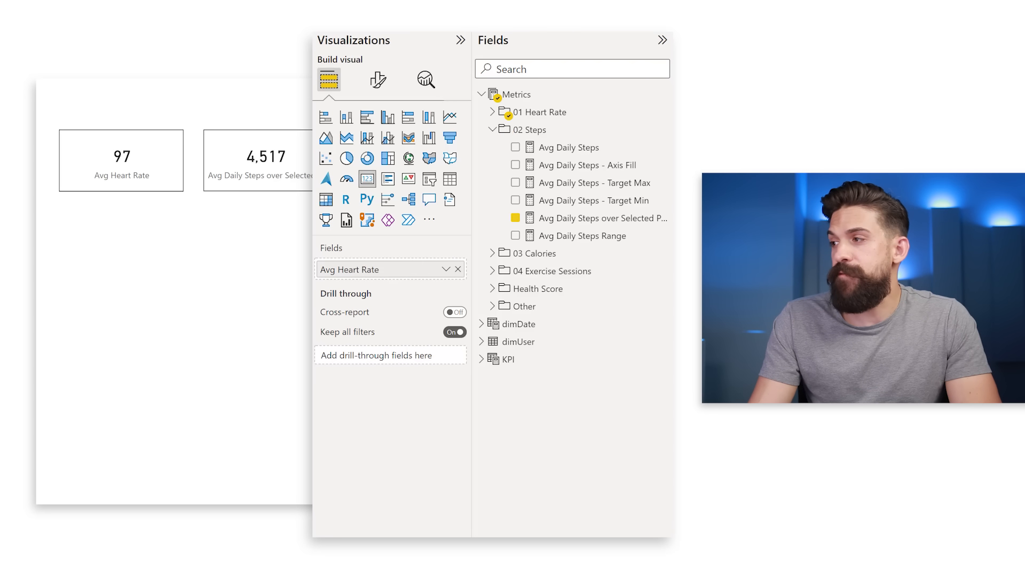
click(491, 254)
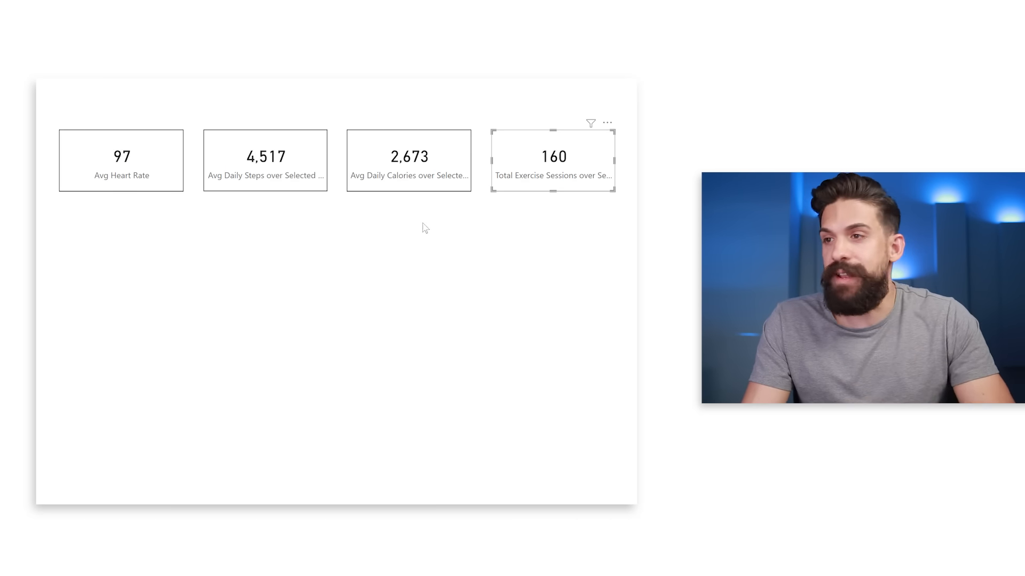
Step: Rename the measure shown in the second card as Avg Daily Steps
click(286, 162)
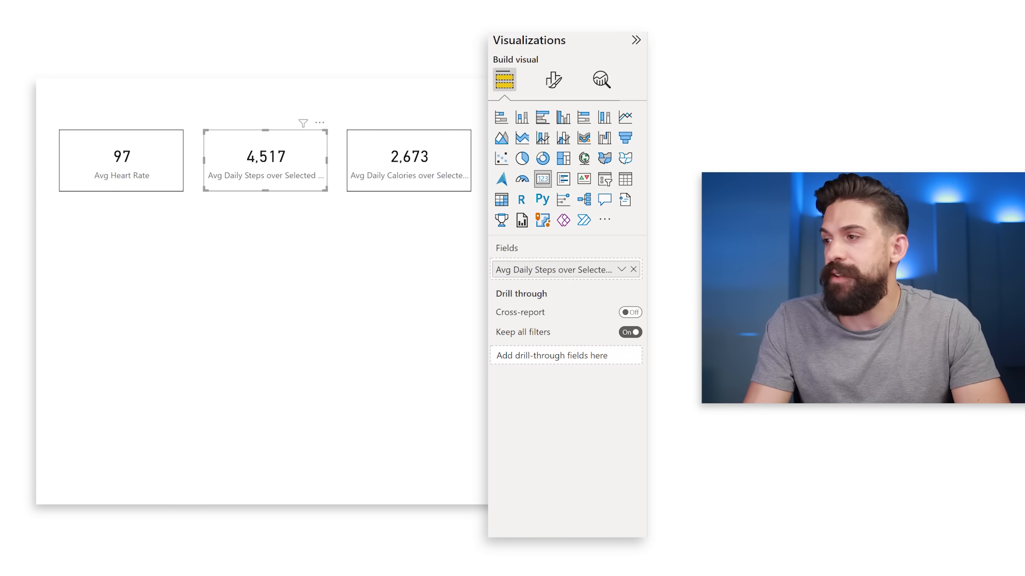
double_click(554, 269)
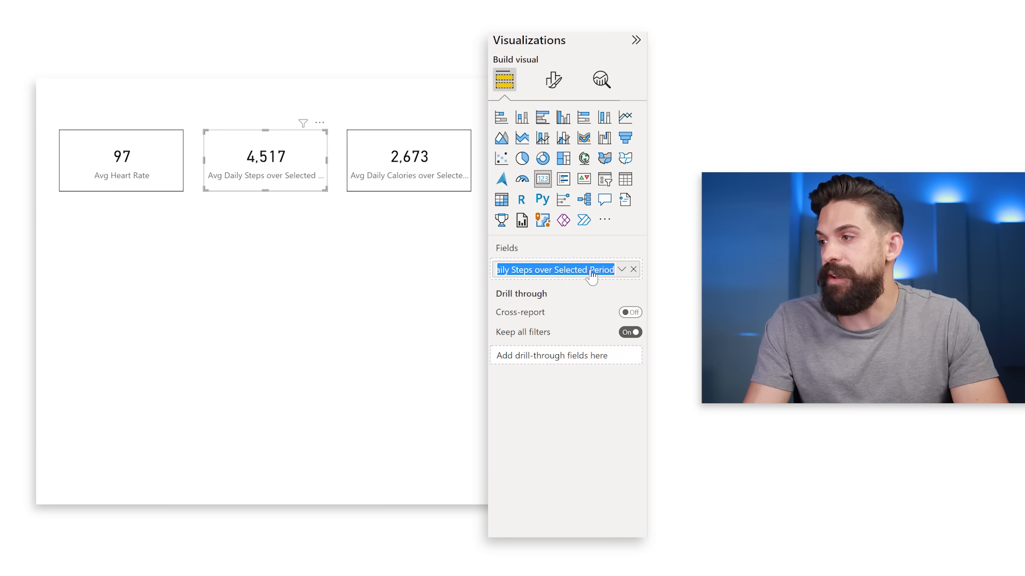
click(540, 268)
drag(538, 269, 647, 266)
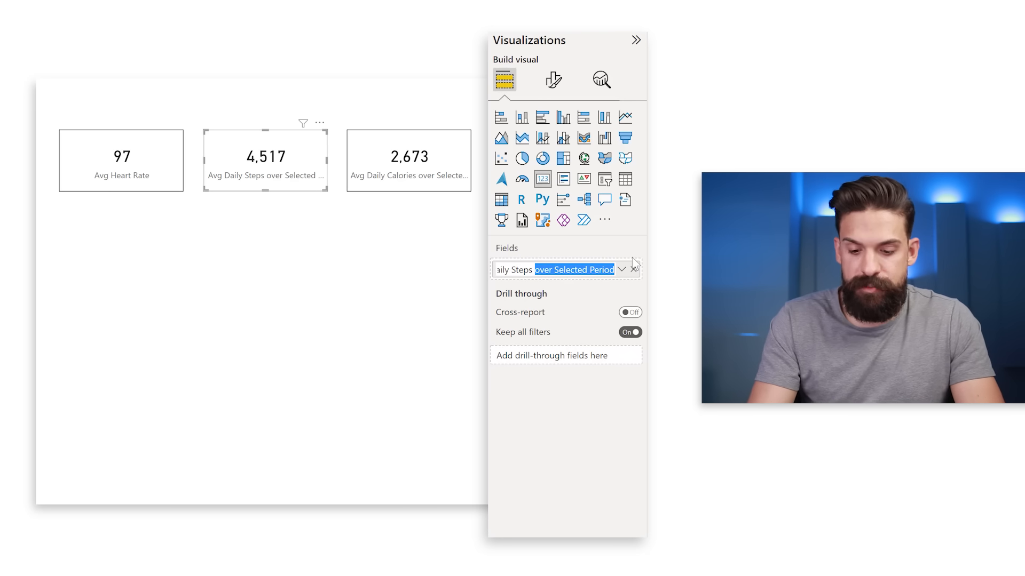
key(BackSpace)
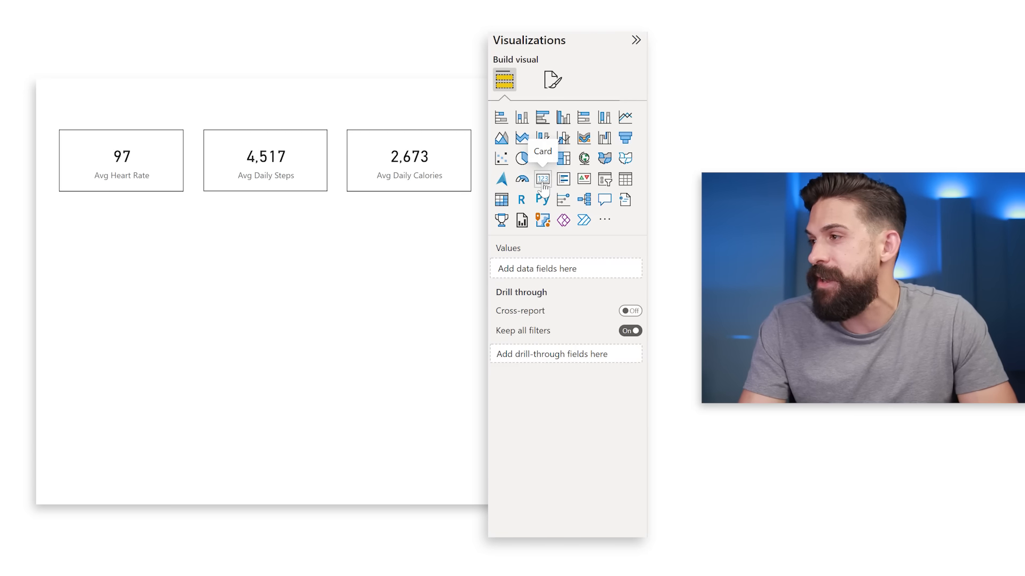
Step: Add a slicer below the cards and populate it with the Name field from the dimUser table
click(606, 182)
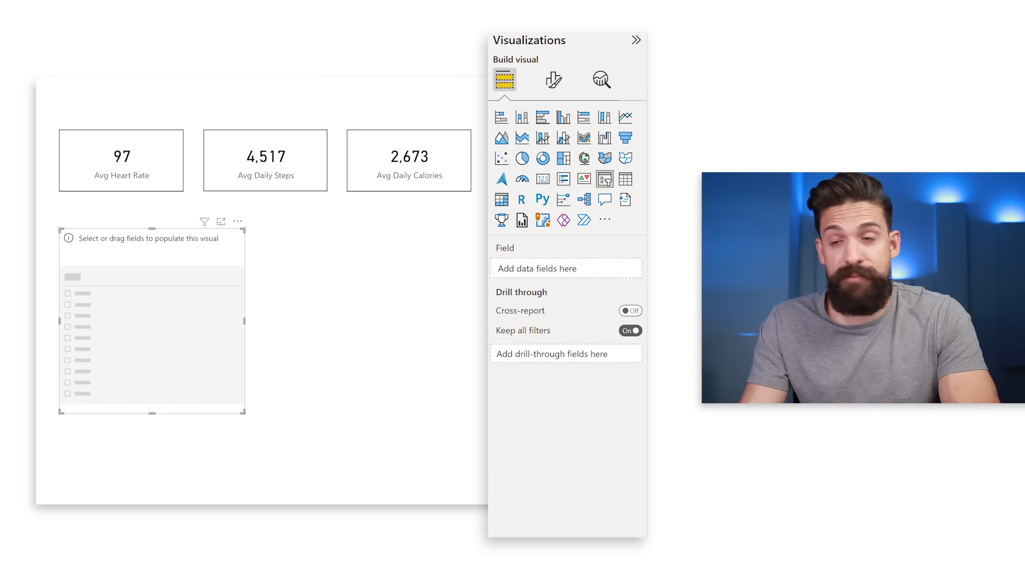
click(477, 237)
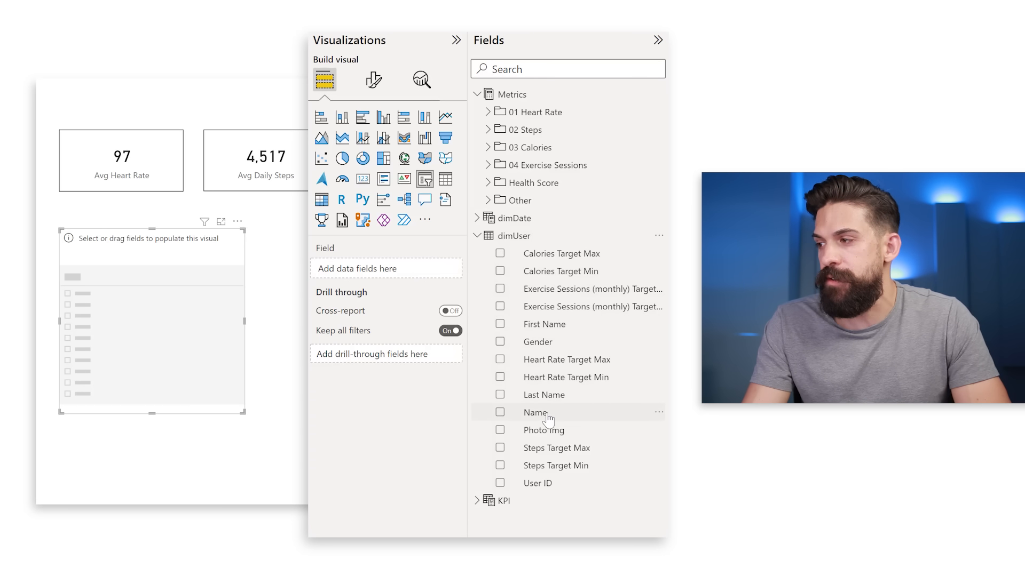
drag(548, 418, 155, 393)
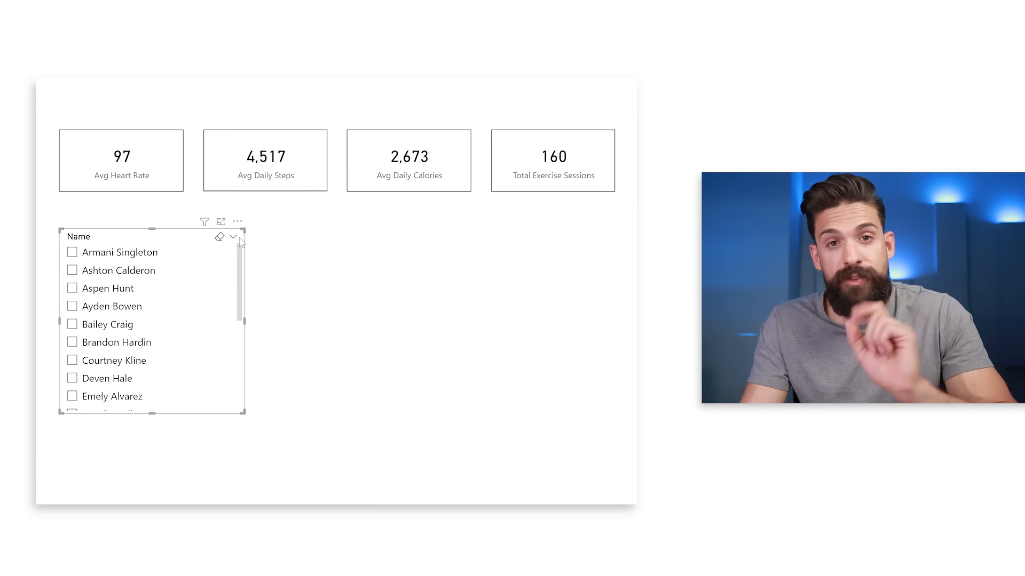
Step: Switch the Name slicer to the Dropdown style and shrink its height to fit the single box
click(233, 239)
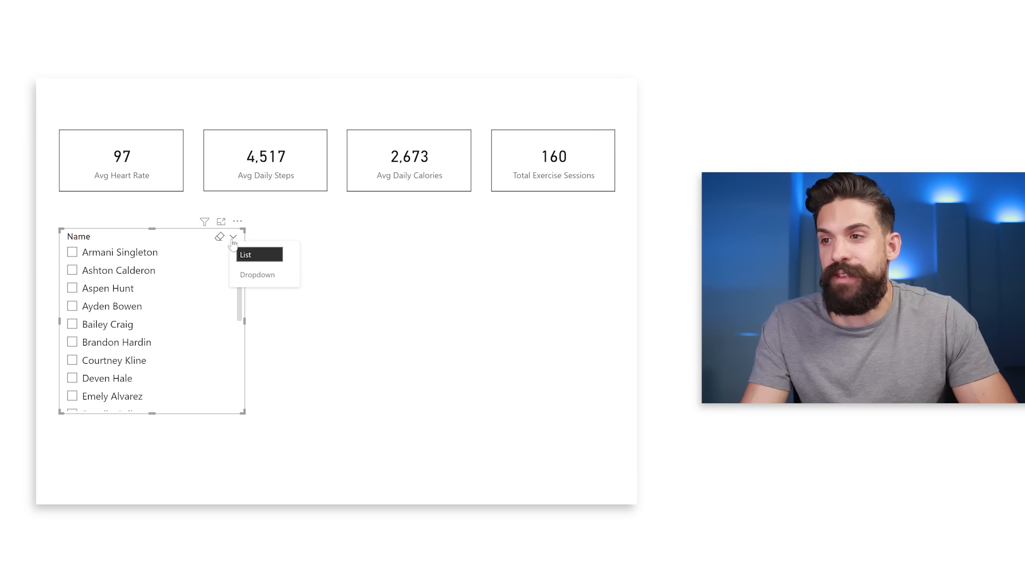
click(260, 276)
drag(162, 347, 170, 269)
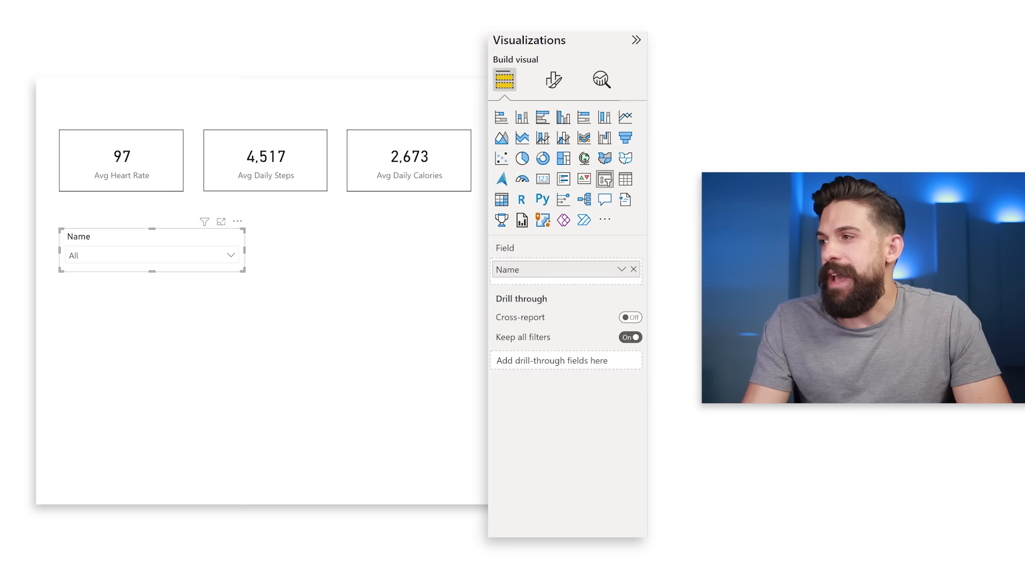
Step: Turn off the header of the Name slicer
click(555, 81)
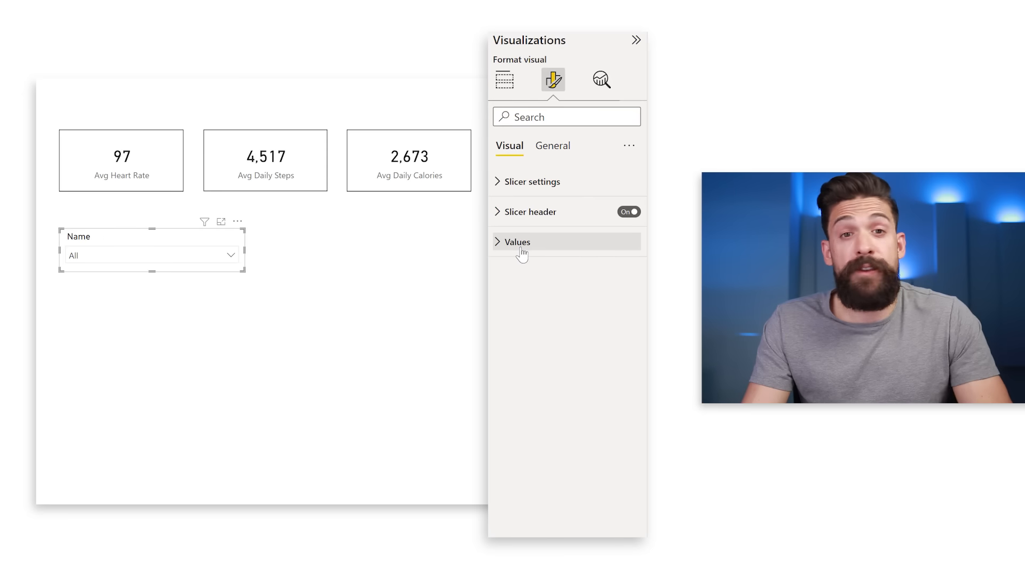
click(519, 242)
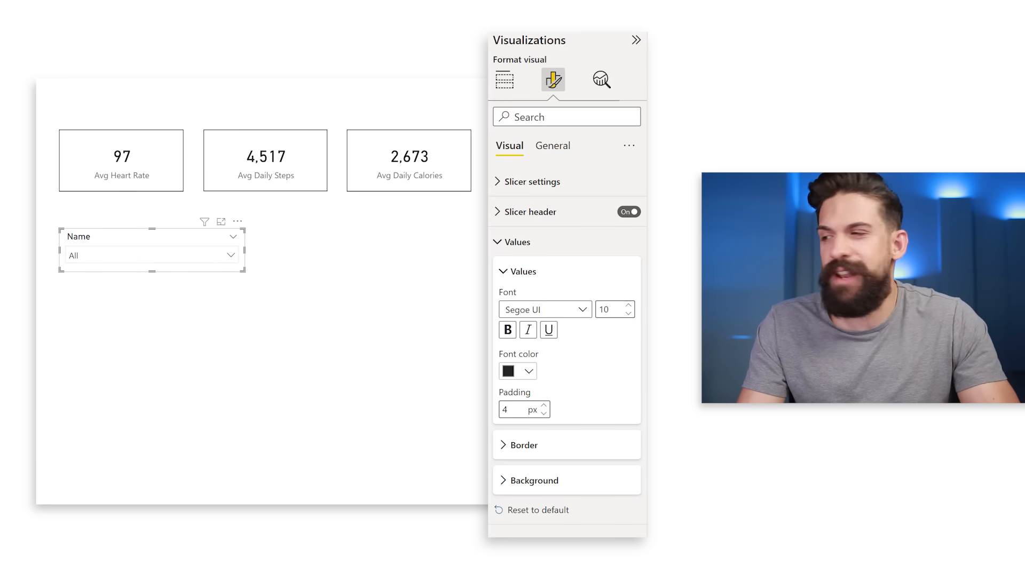
click(628, 212)
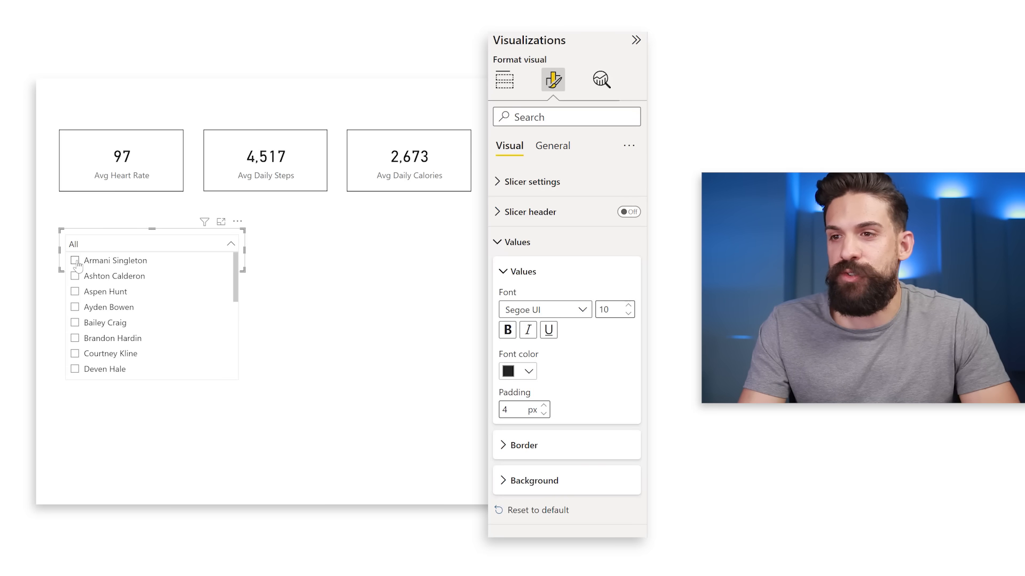
Step: Choose the first person in the slicer's list and restrict the slicer to Single select
click(75, 261)
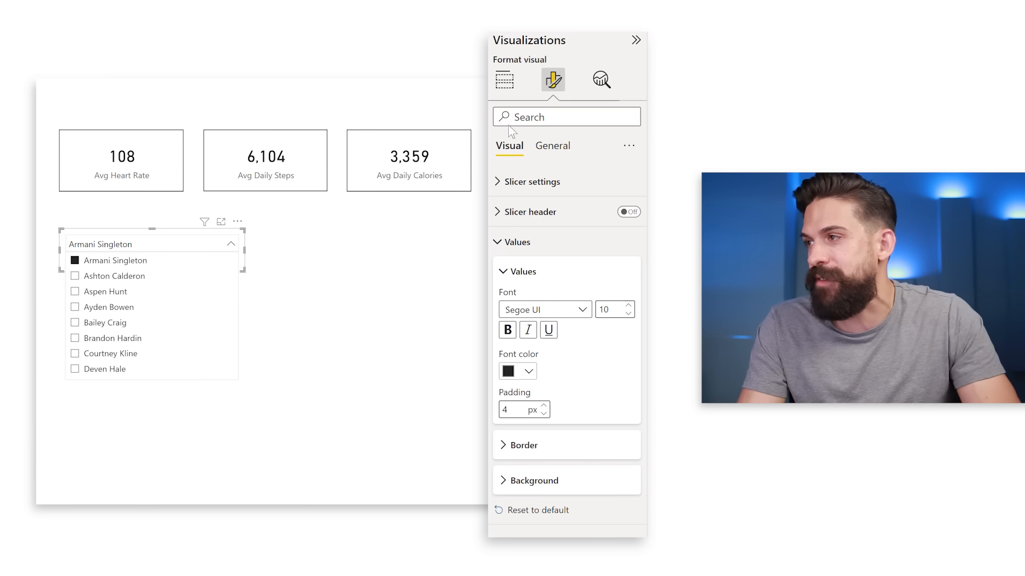
click(535, 184)
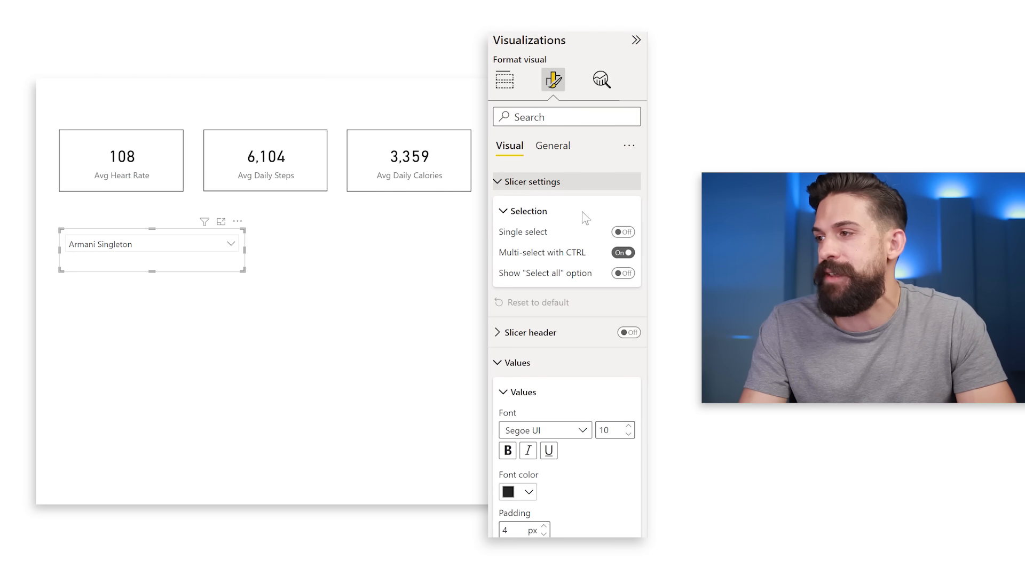
click(623, 232)
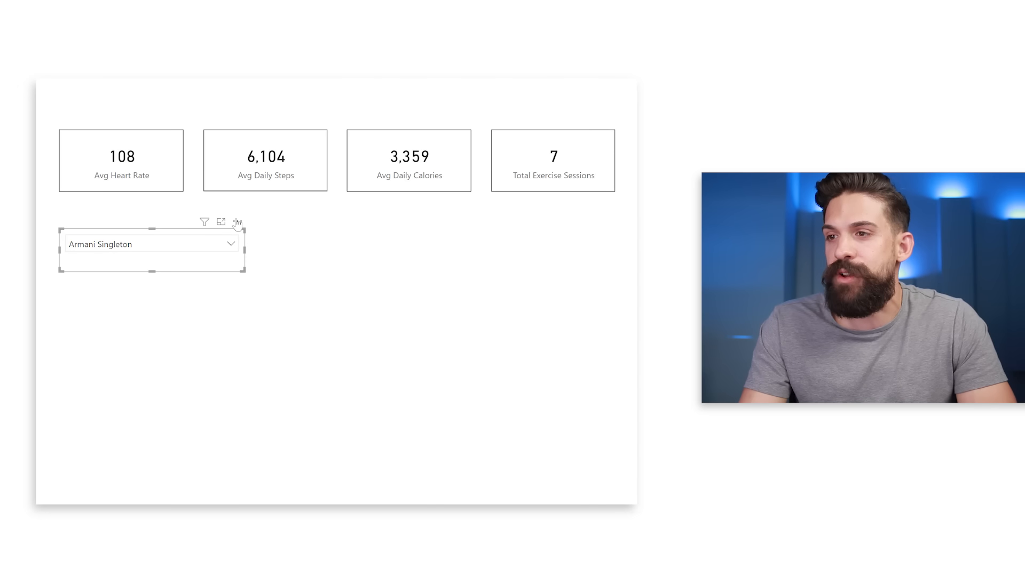
Step: Place the slicer above the Total Exercise Sessions card and narrow it to that card's width
drag(238, 224, 600, 101)
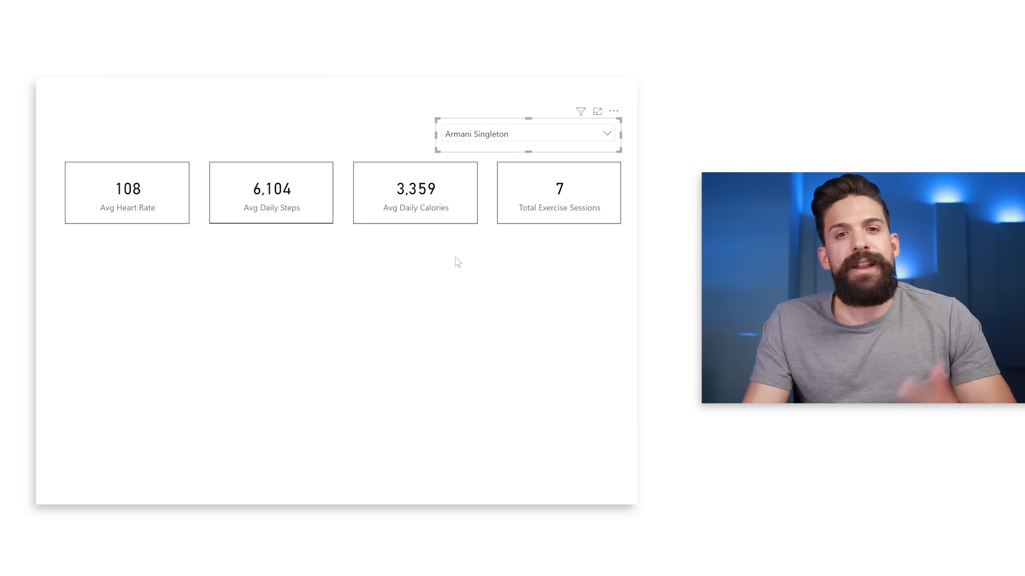
drag(436, 135, 499, 144)
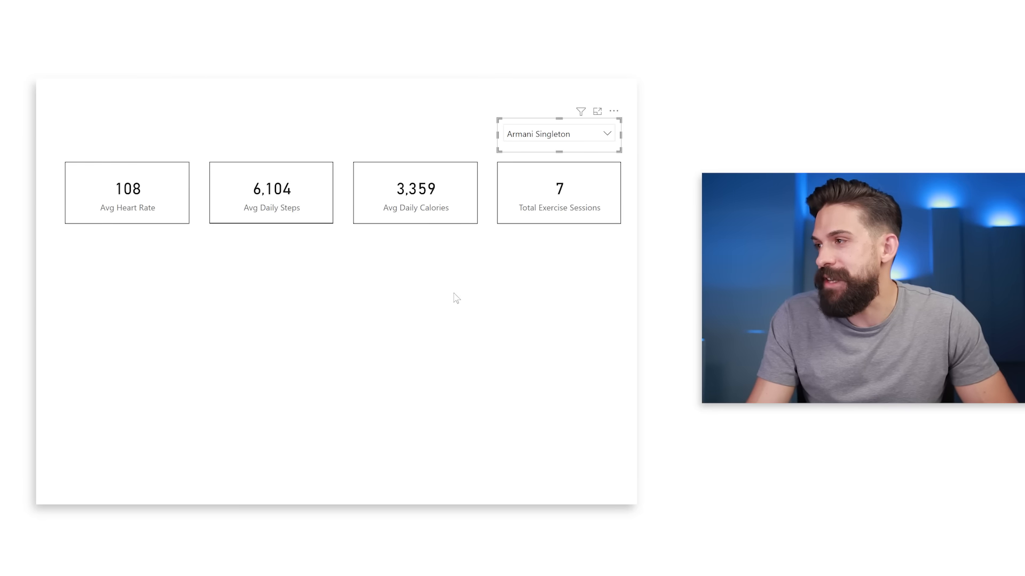
Step: Add a line chart below the cards, spanning the whole row, with the Health Score measure on its Y-axis
click(489, 289)
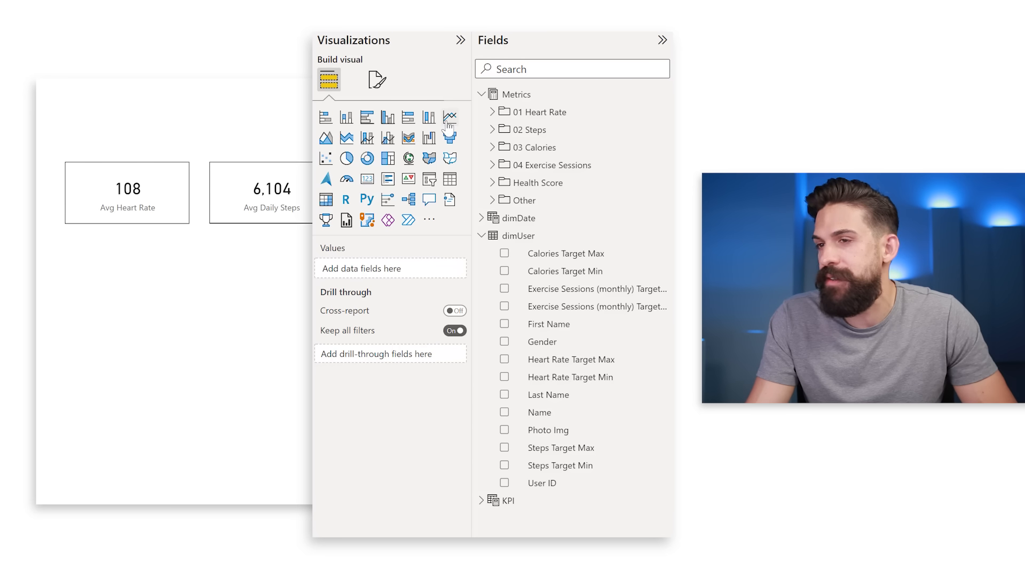
click(449, 117)
drag(78, 369, 216, 304)
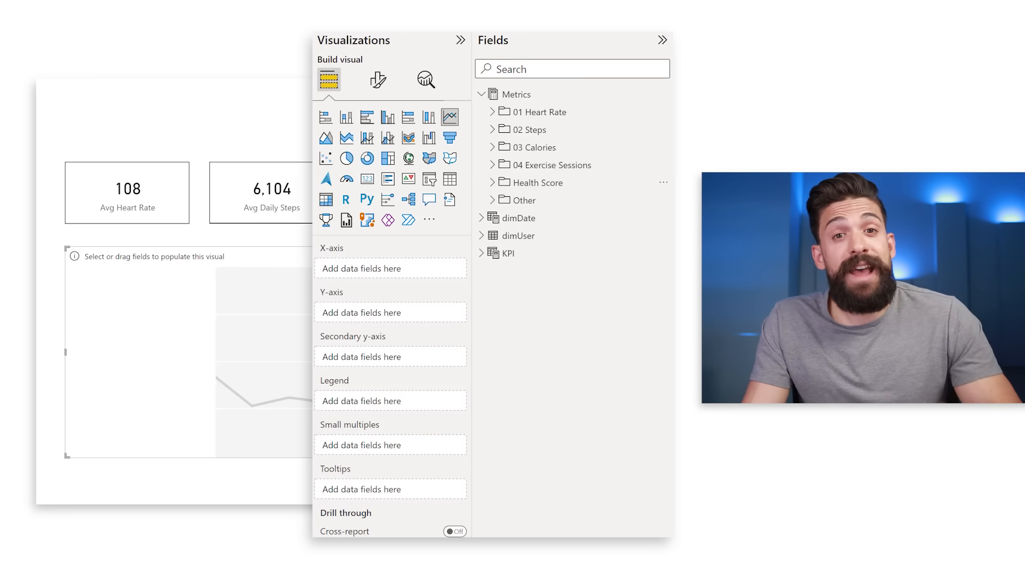
click(493, 183)
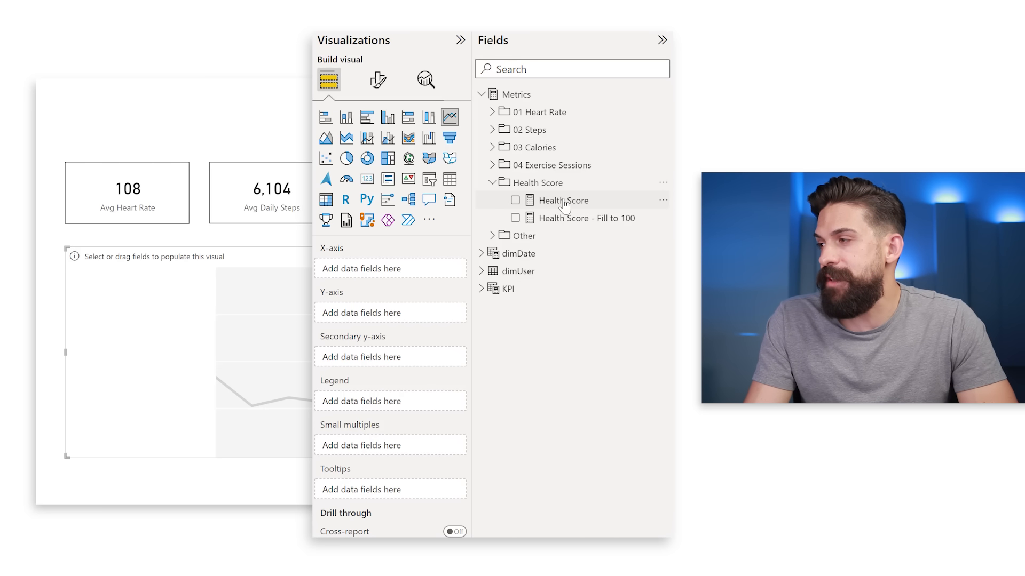
mouse_move(564, 203)
mouse_down()
mouse_move(476, 192)
mouse_move(387, 318)
mouse_up()
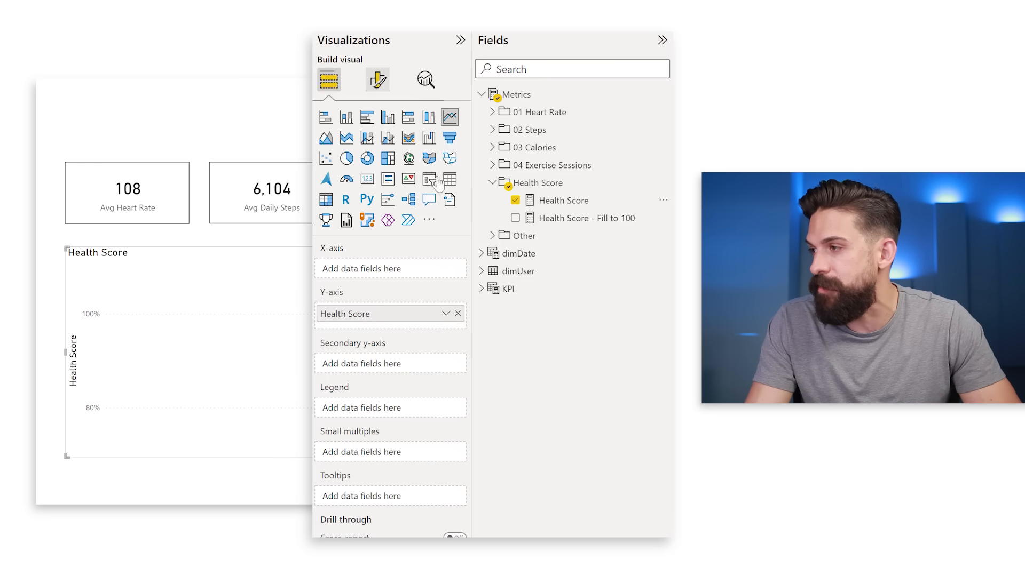
Step: Put the Calendar hierarchy from dimDate on the chart's X-axis and expand it down to the Month level
click(482, 254)
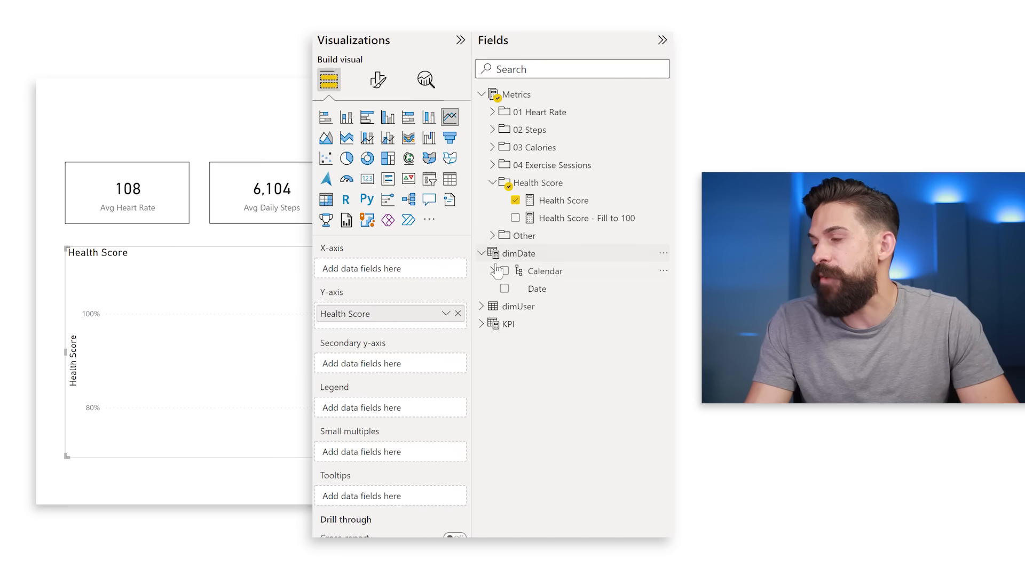
drag(546, 275, 400, 270)
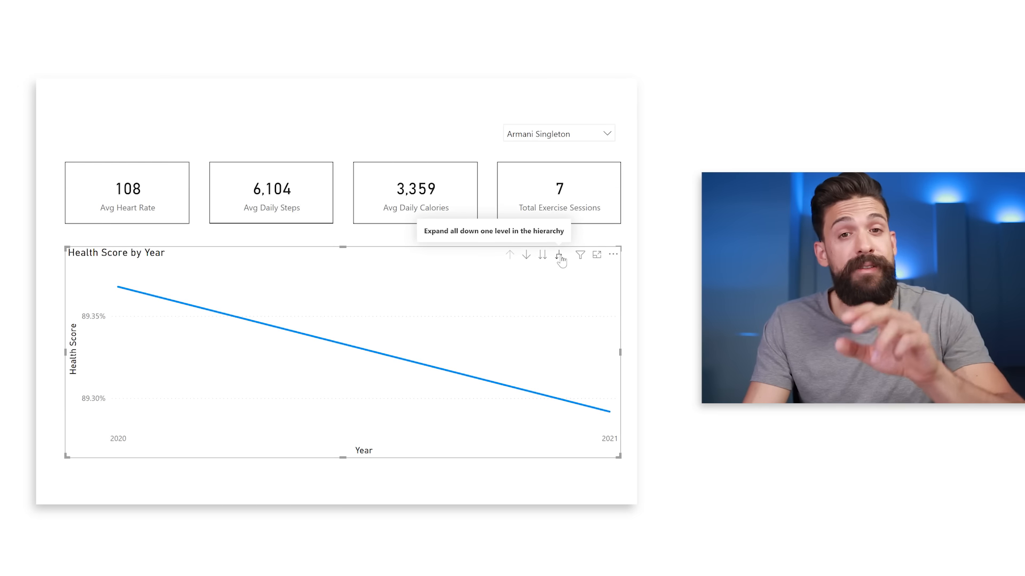
click(559, 258)
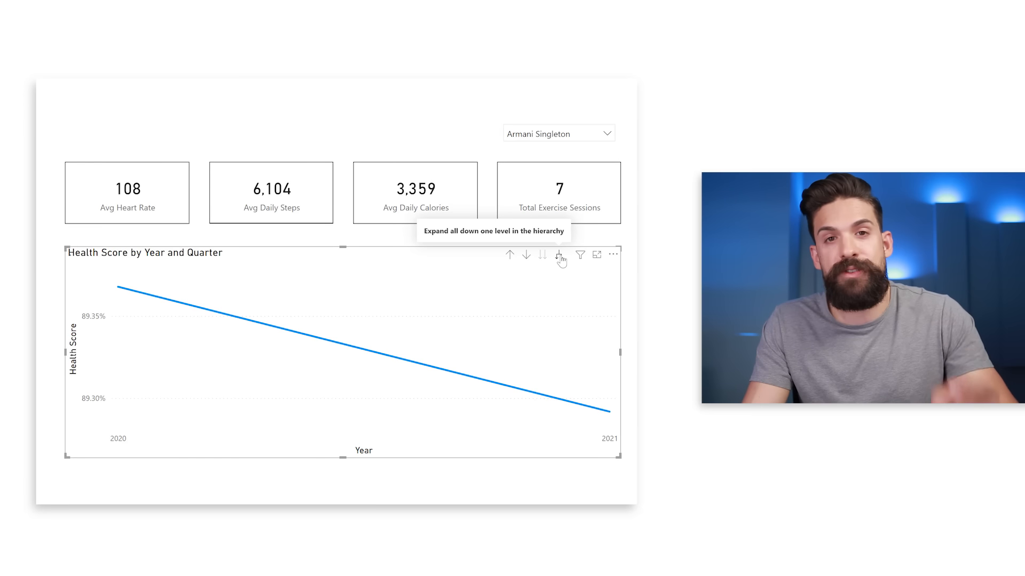
click(559, 258)
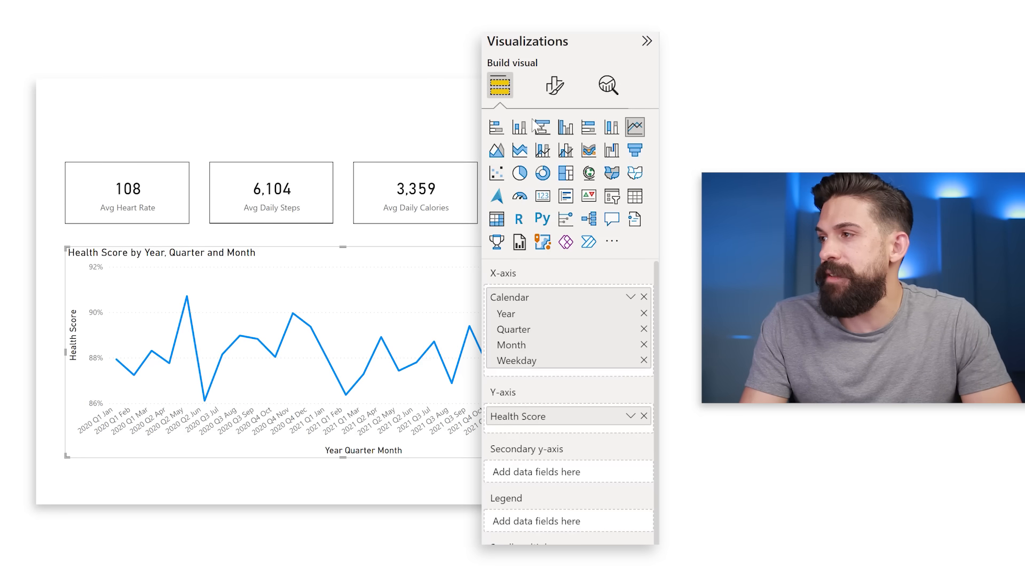
Step: Turn off concatenated labels and the title on the line chart's X-axis
click(553, 85)
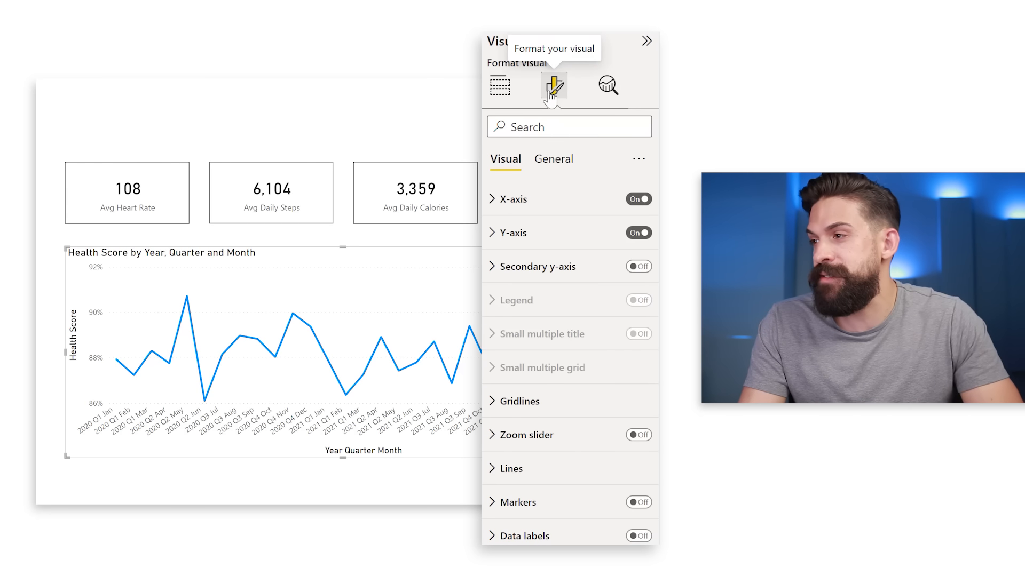
click(522, 204)
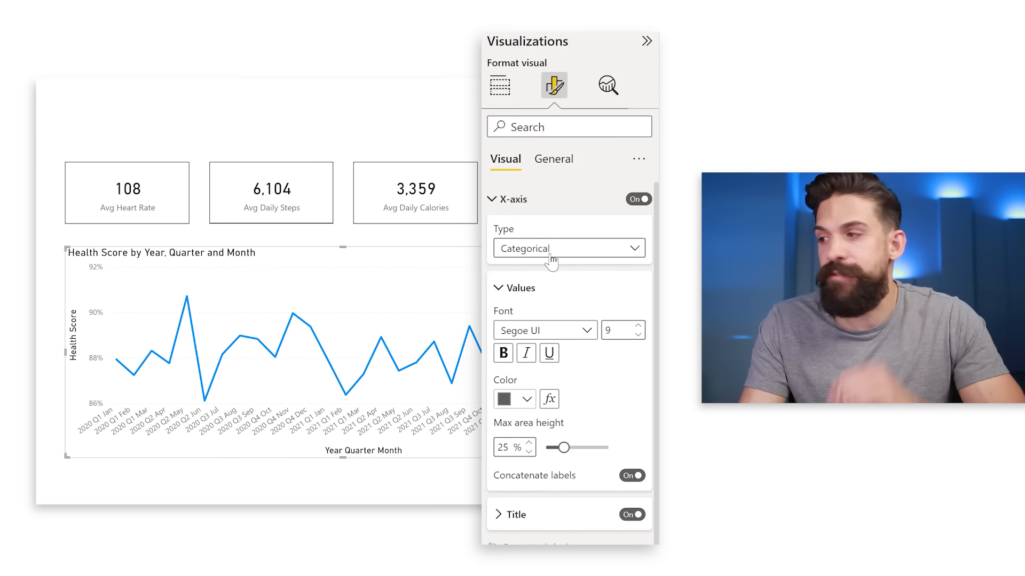
click(634, 476)
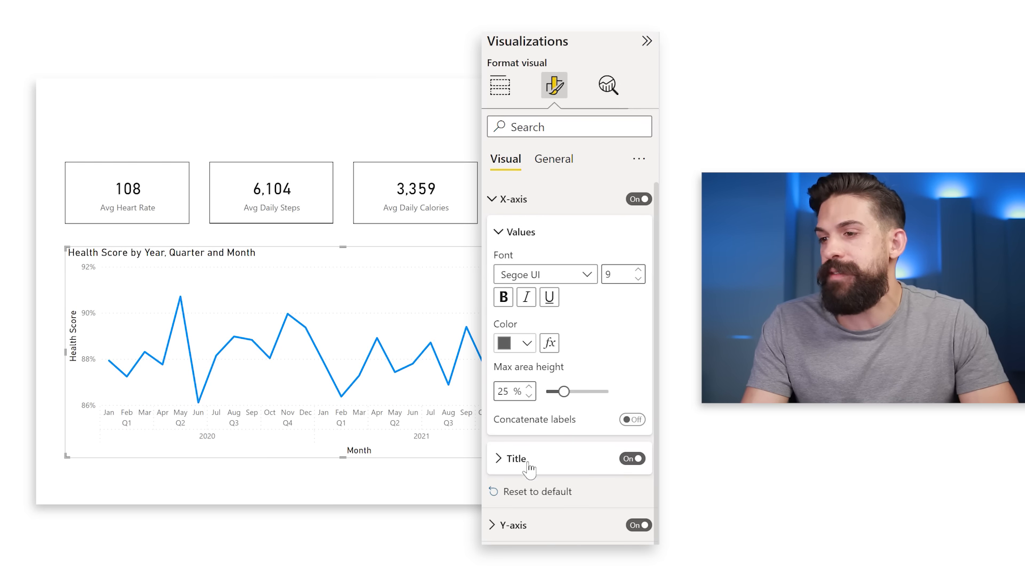
click(632, 460)
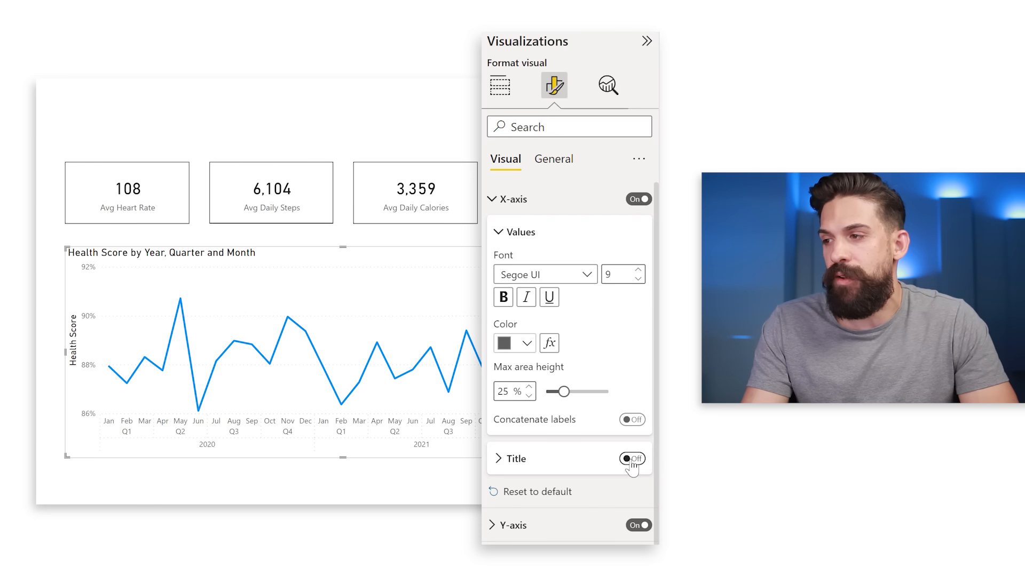
click(505, 200)
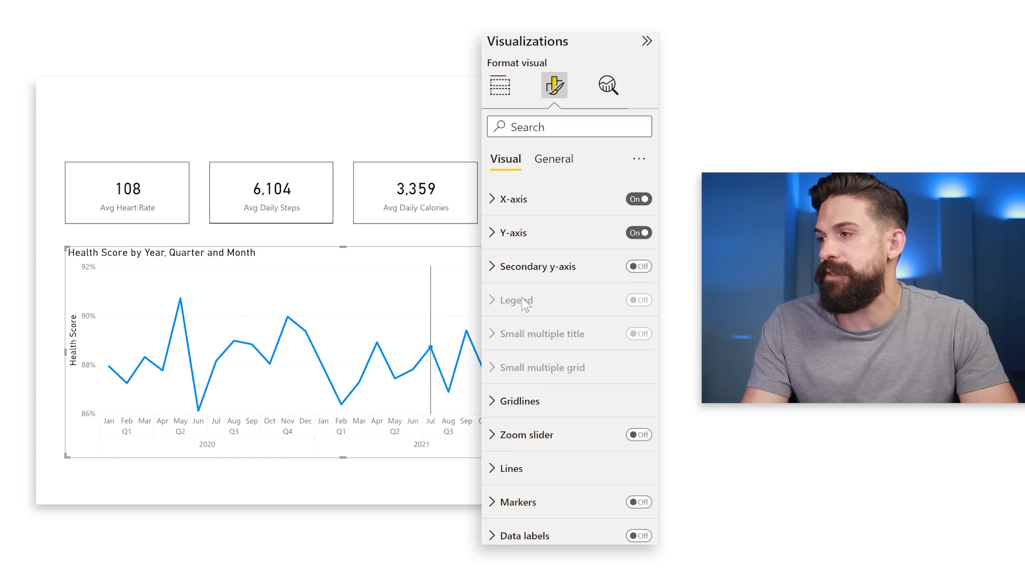
Step: Remove the Y-axis title from the line chart and turn on its markers
click(495, 232)
click(633, 476)
click(493, 233)
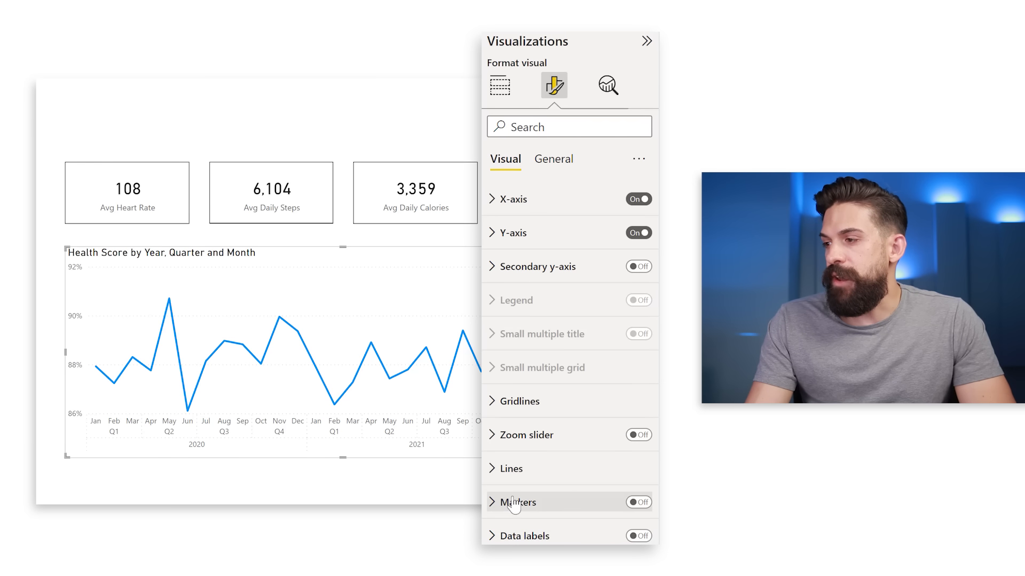
click(639, 502)
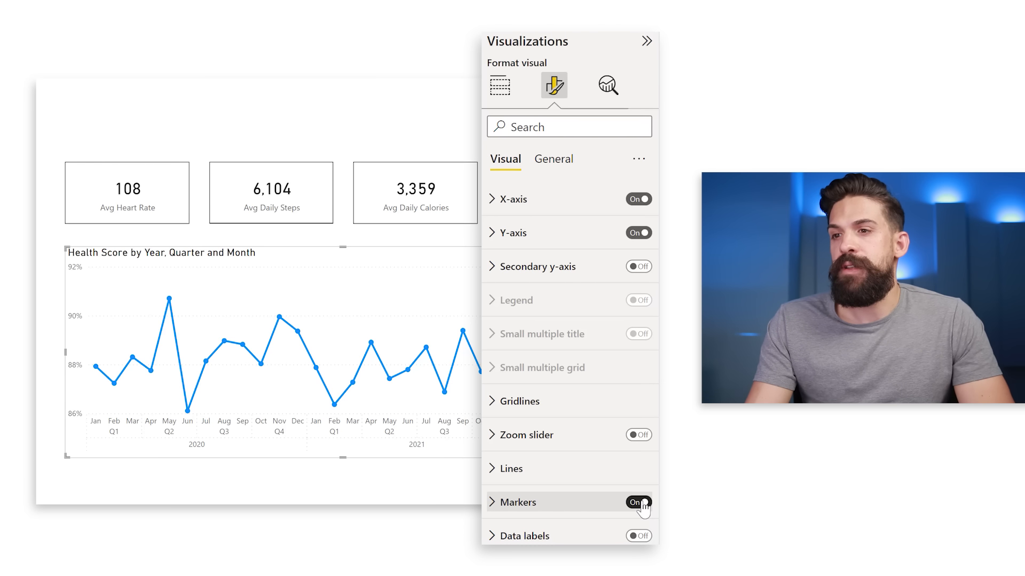
Step: Shorten the line chart's title to Health Score
click(563, 167)
click(508, 237)
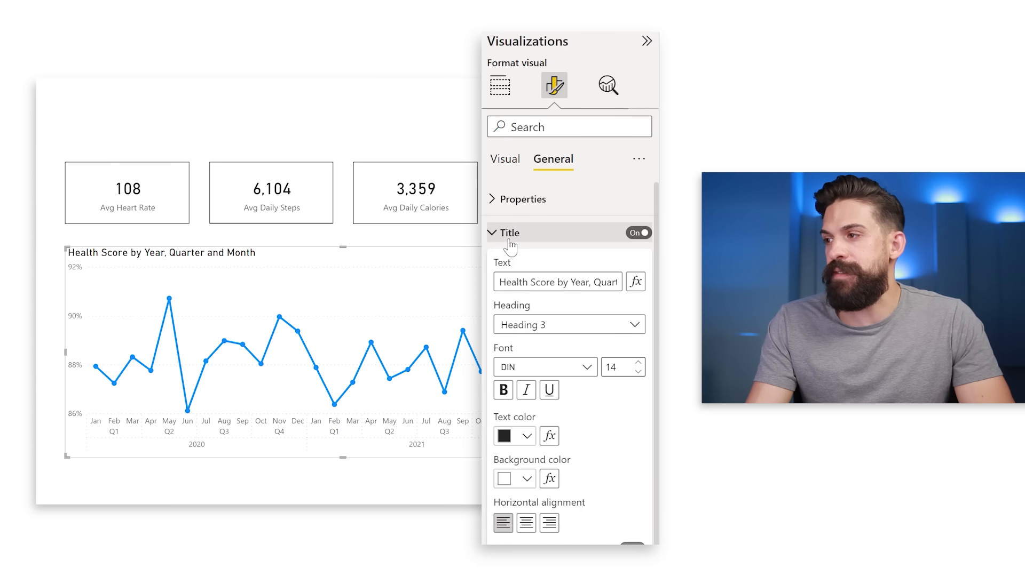
key(shift+End)
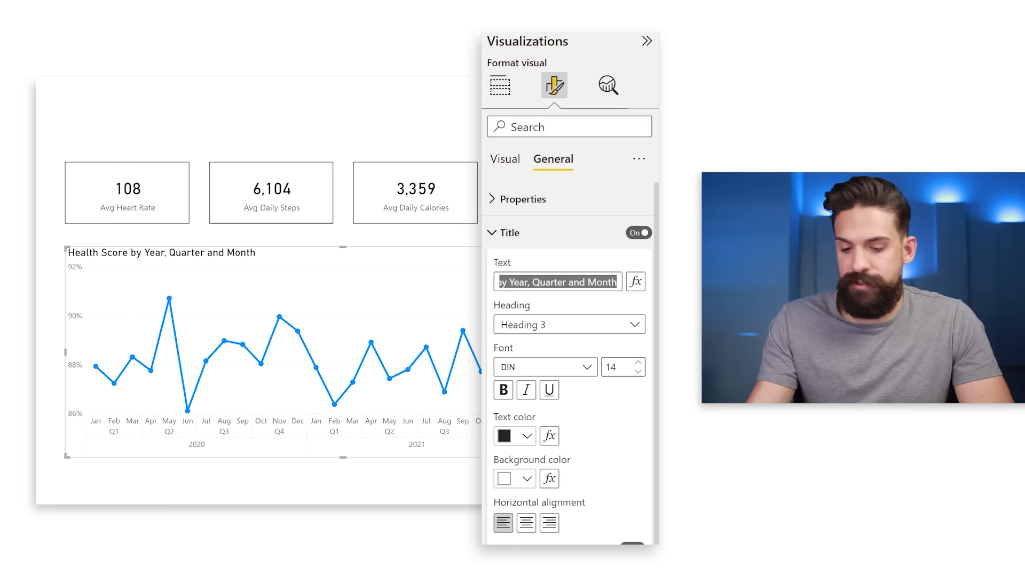
key(BackSpace)
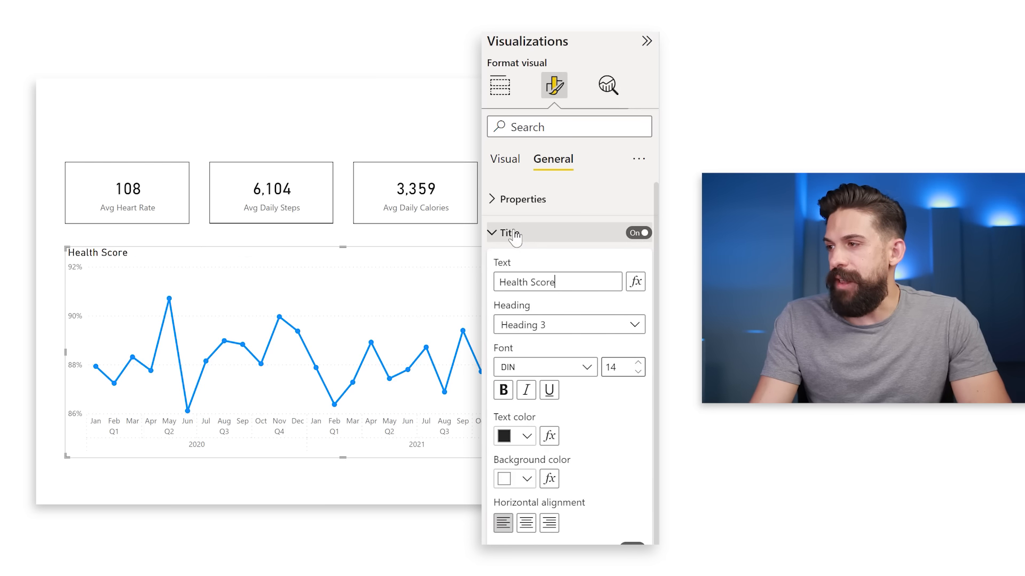
Step: Turn on the visual border for the Health Score line chart
click(509, 233)
click(528, 266)
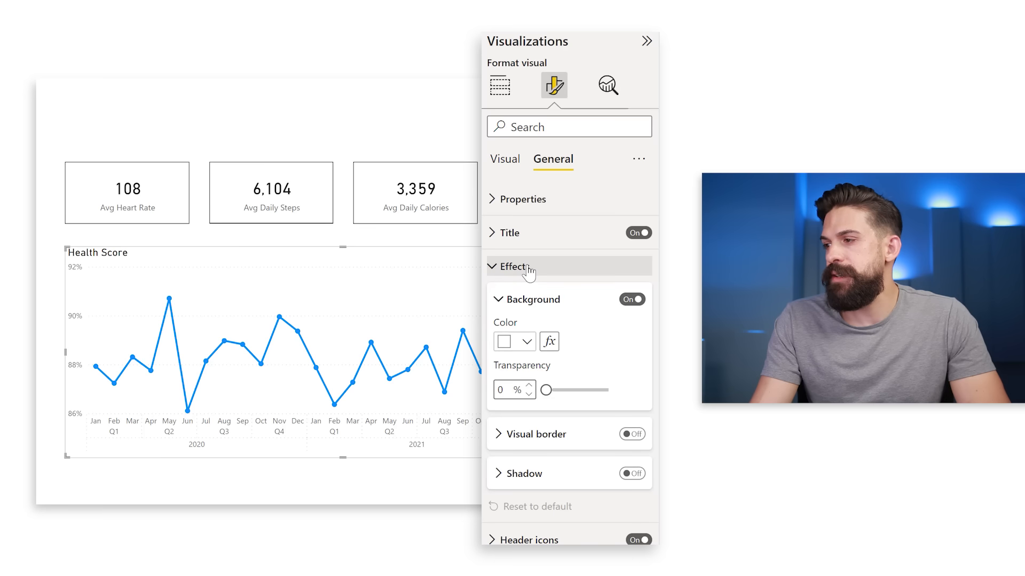
click(637, 435)
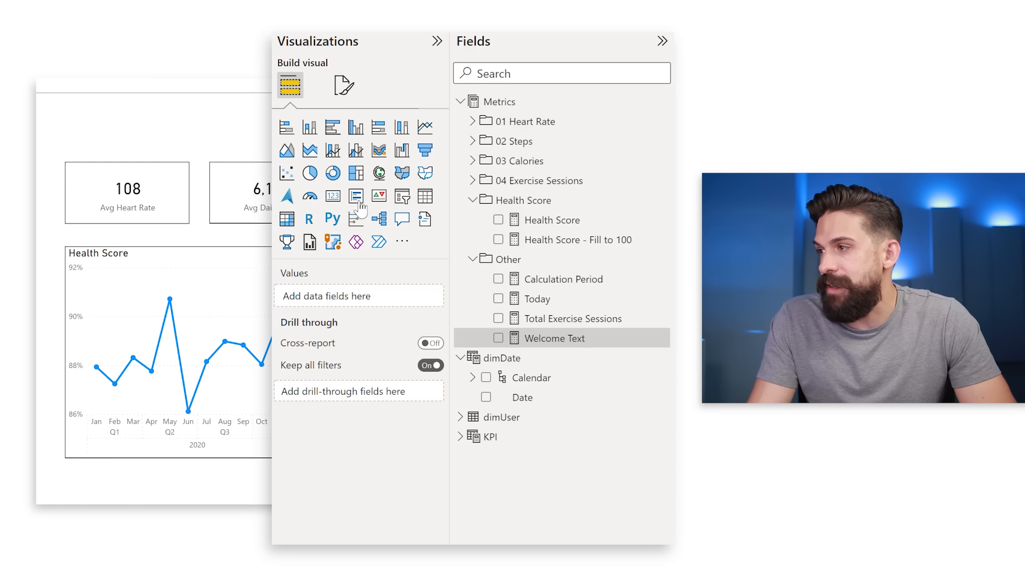
Step: Add a card visual above the first two KPI cards and fill it with the Welcome Text measure
click(333, 195)
drag(52, 241, 191, 102)
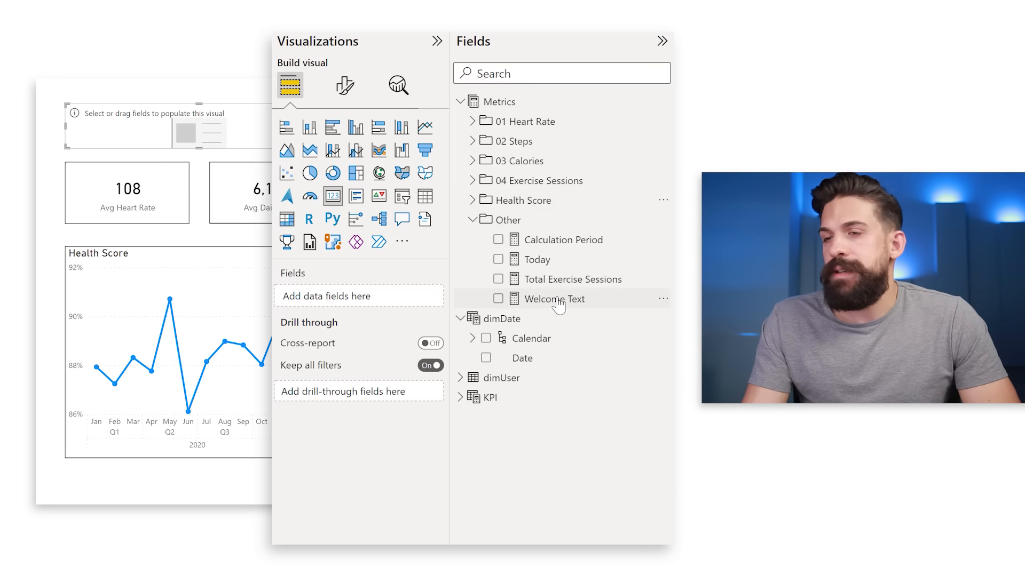
drag(558, 300, 219, 119)
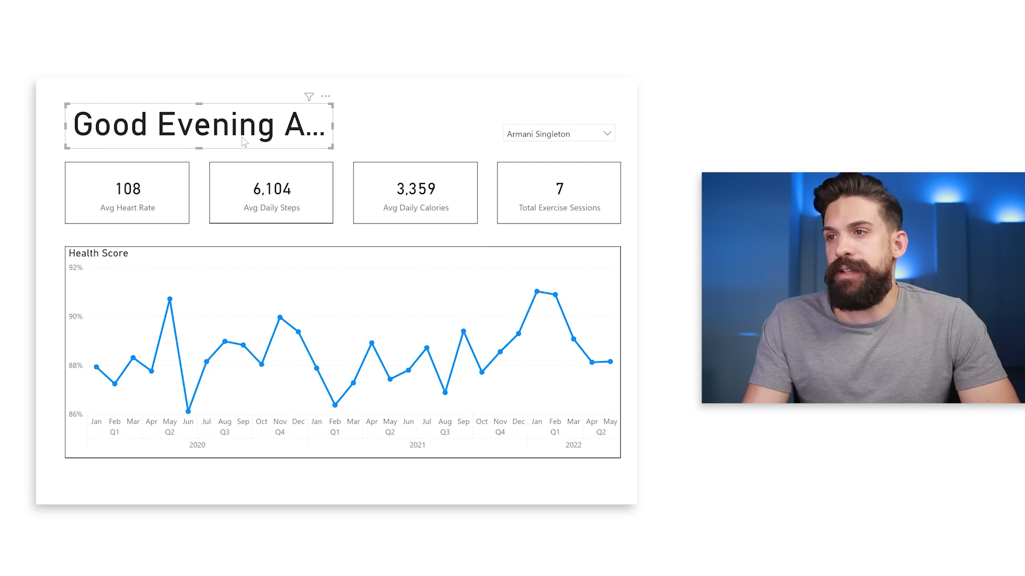
Step: Set the welcome card's callout value font size to 18 and turn off its category label
click(555, 88)
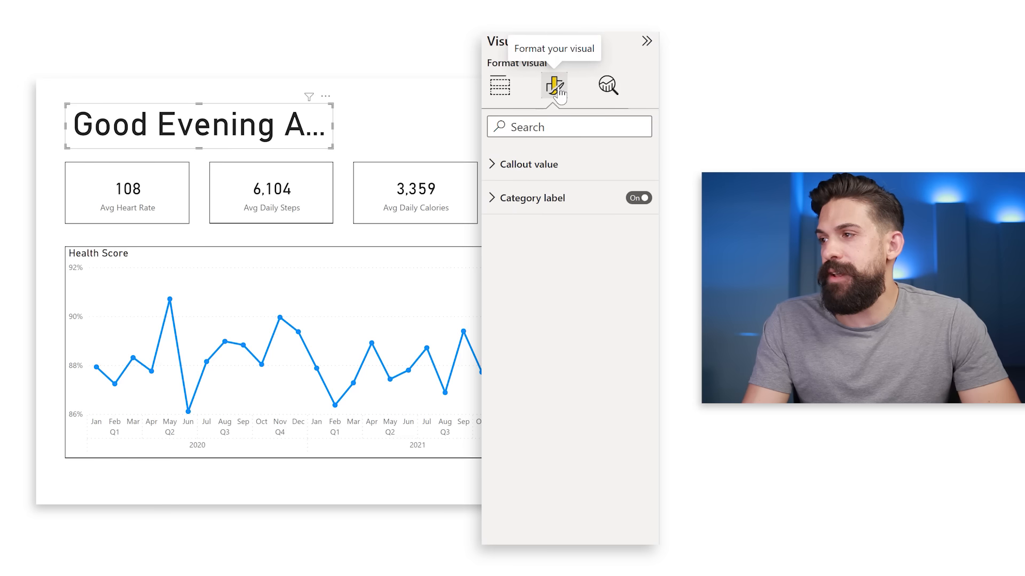
click(528, 200)
drag(620, 247, 562, 244)
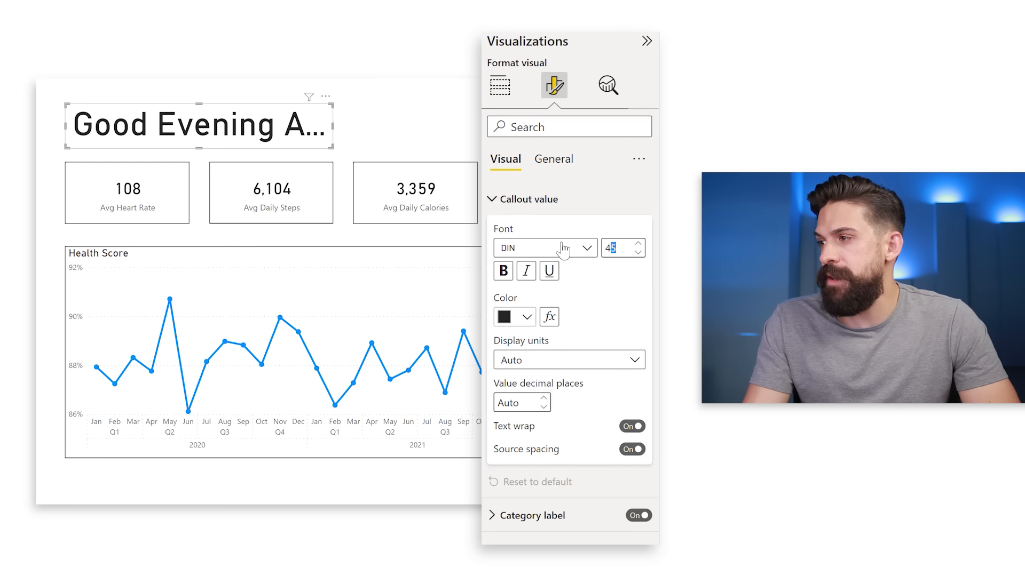
key(Return)
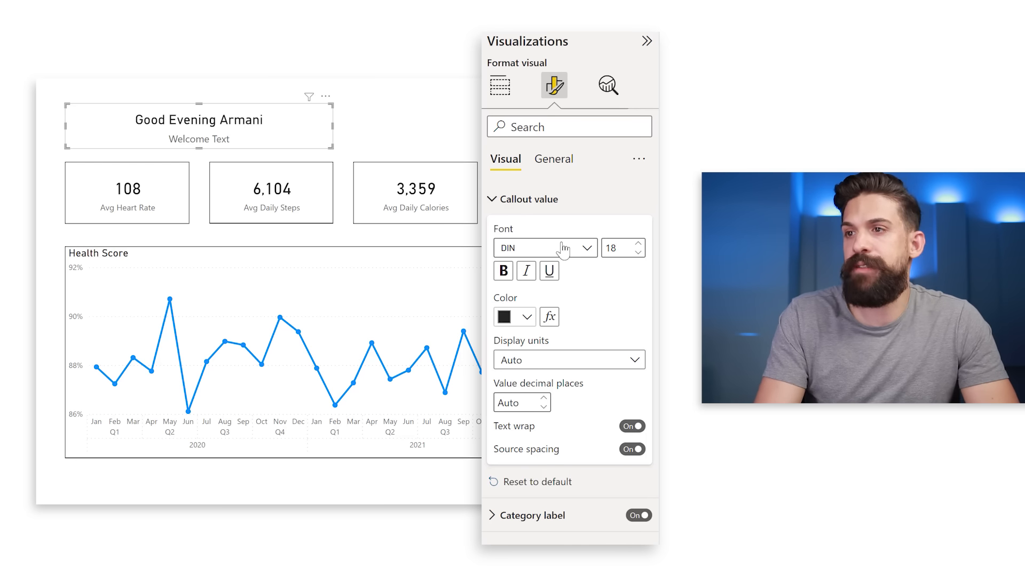
click(637, 516)
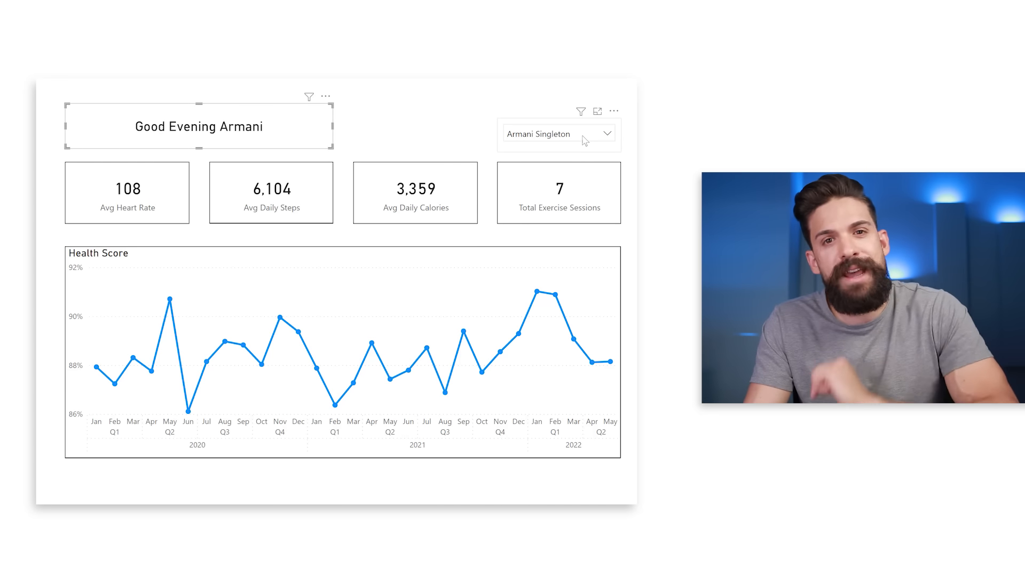
Step: Convert the welcome card to a multi-row card with a black card title at font size 18
click(505, 100)
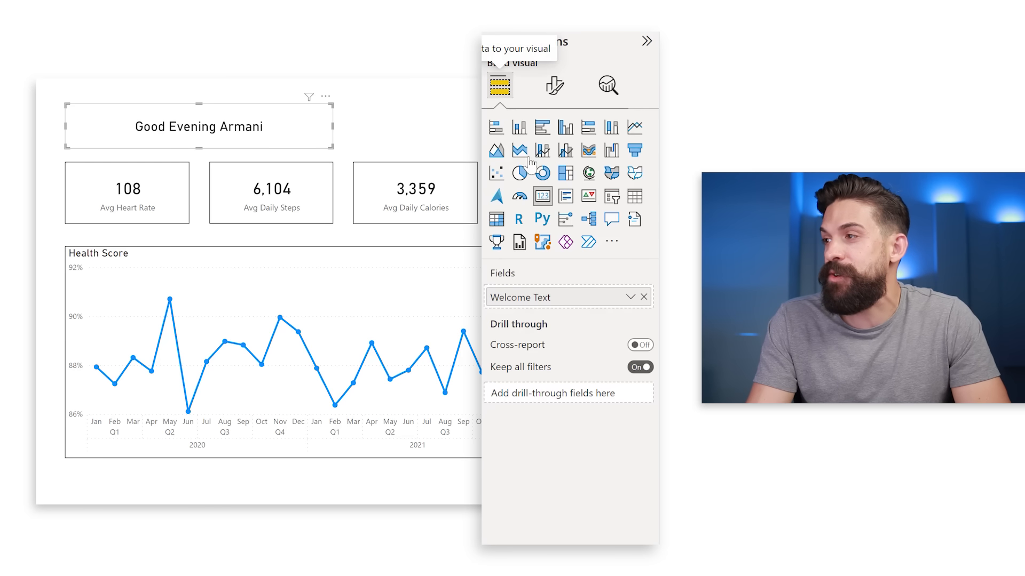
click(569, 201)
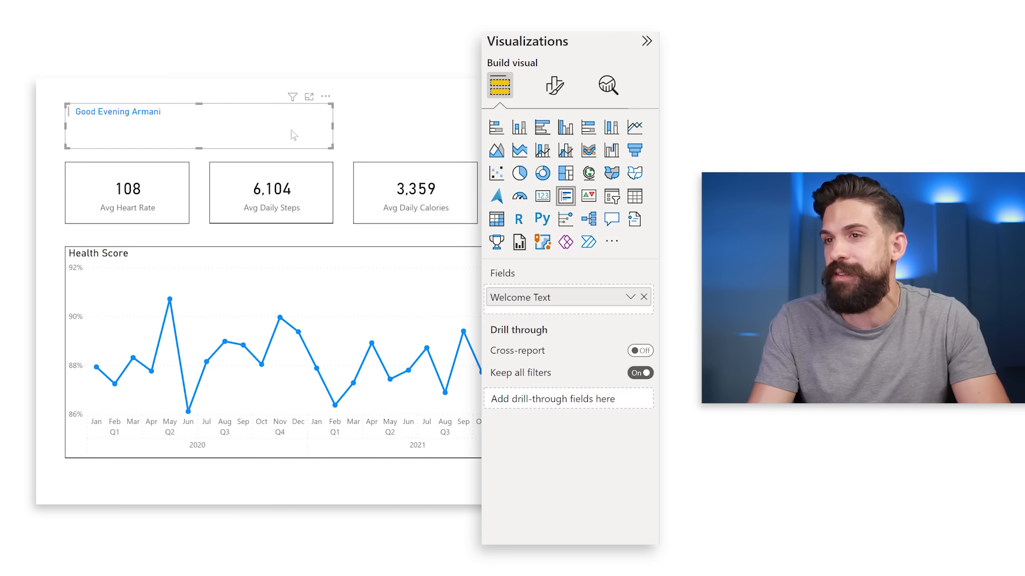
click(553, 92)
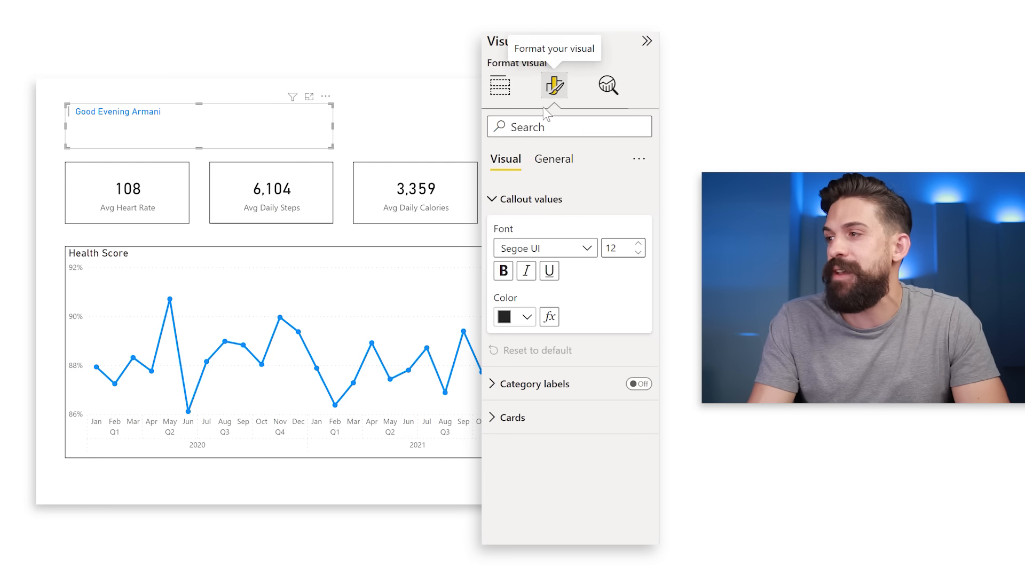
click(549, 203)
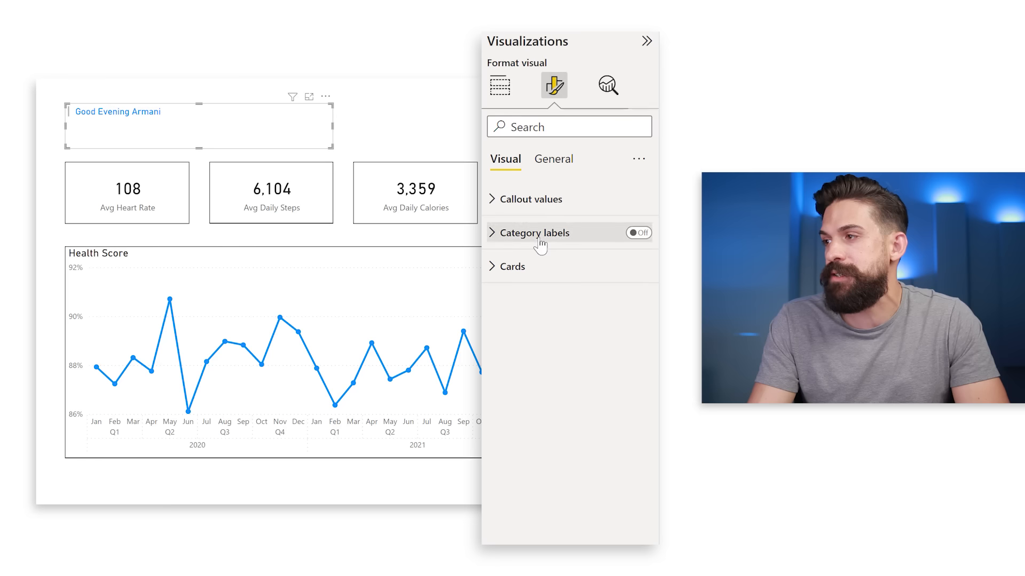
click(529, 266)
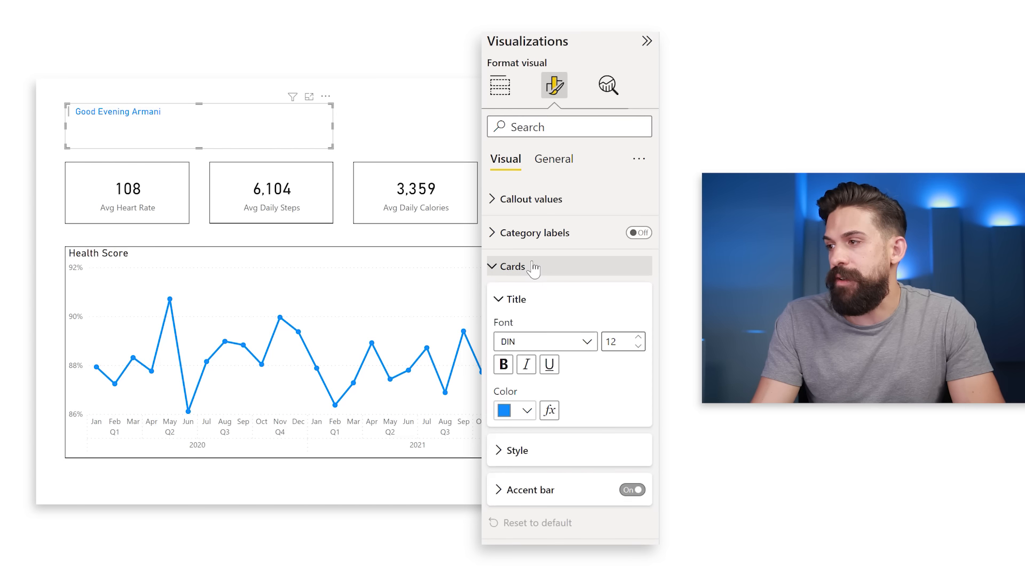
click(527, 411)
click(537, 467)
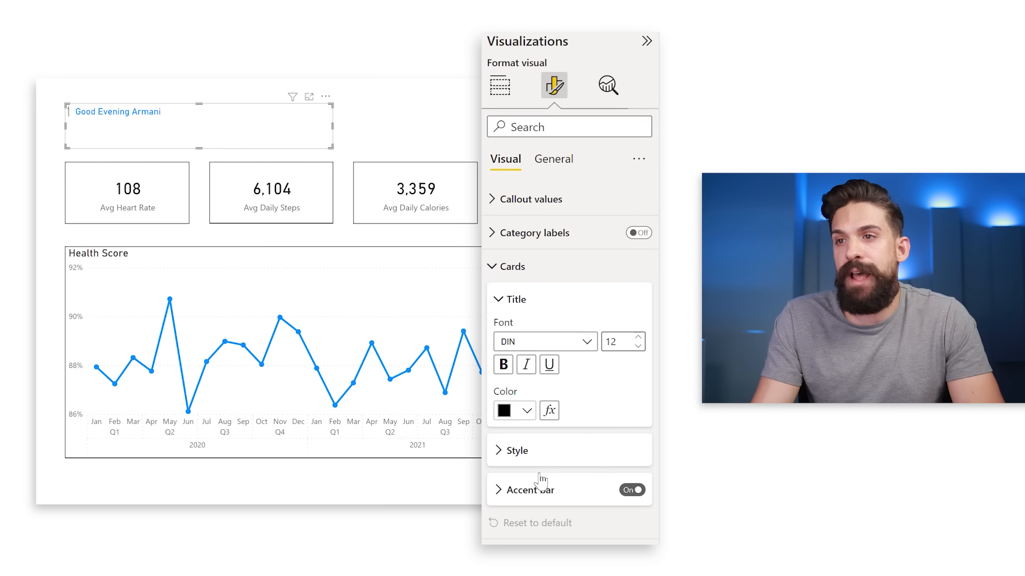
double_click(614, 342)
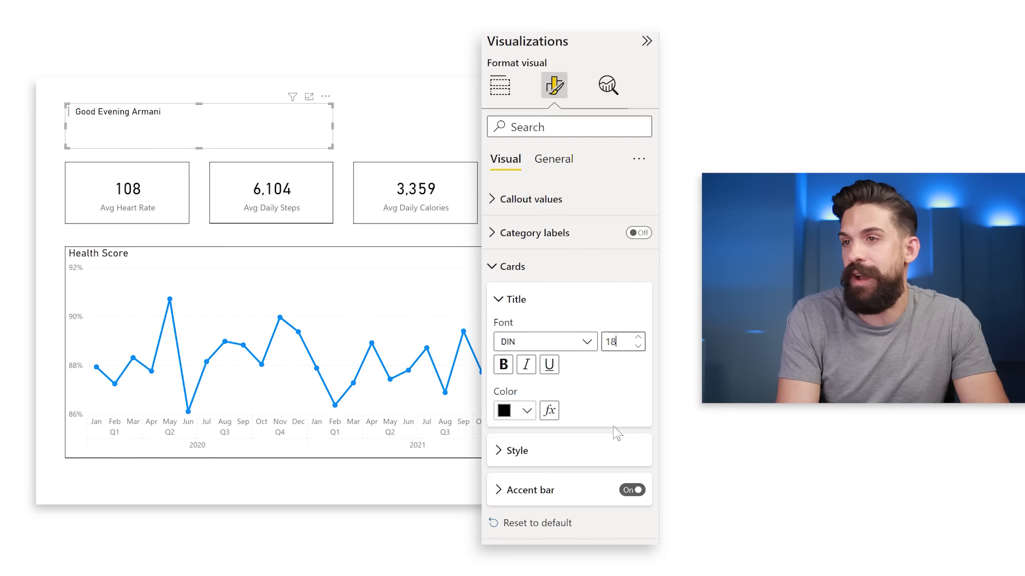
text(18)
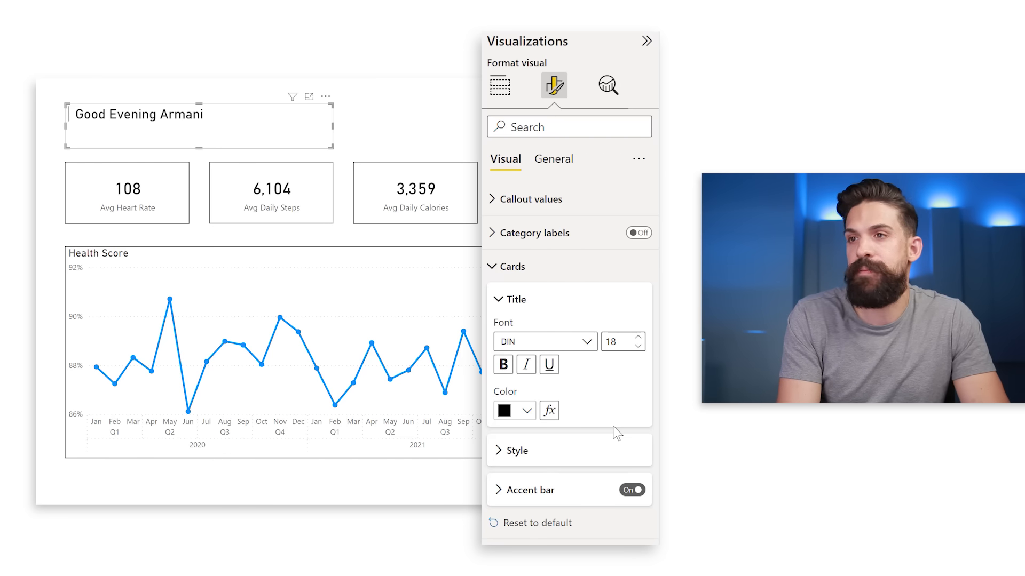
Step: Turn off the accent bar on the welcome card and reduce the card's height to fit its single line of text
click(637, 491)
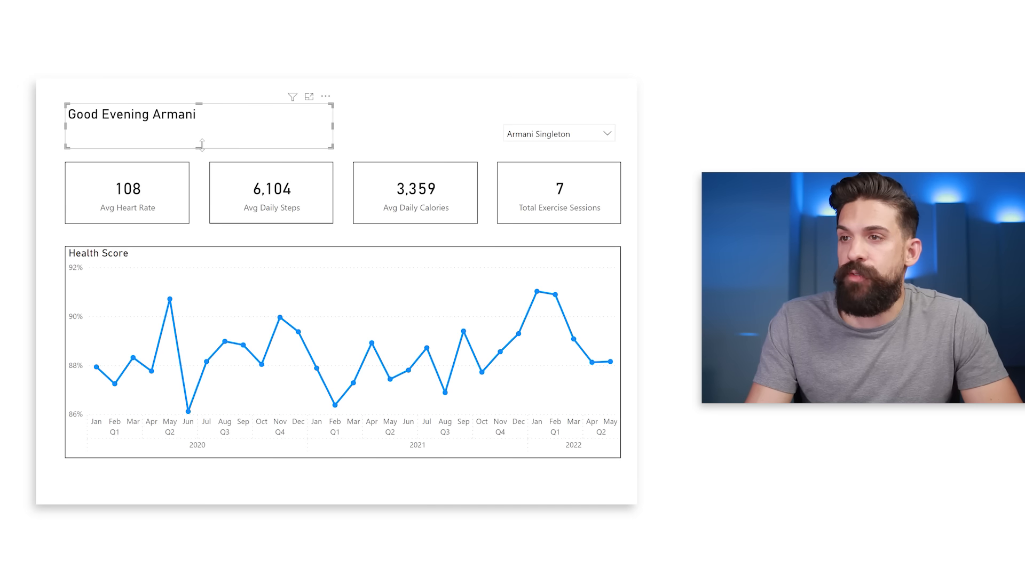
drag(202, 145, 206, 126)
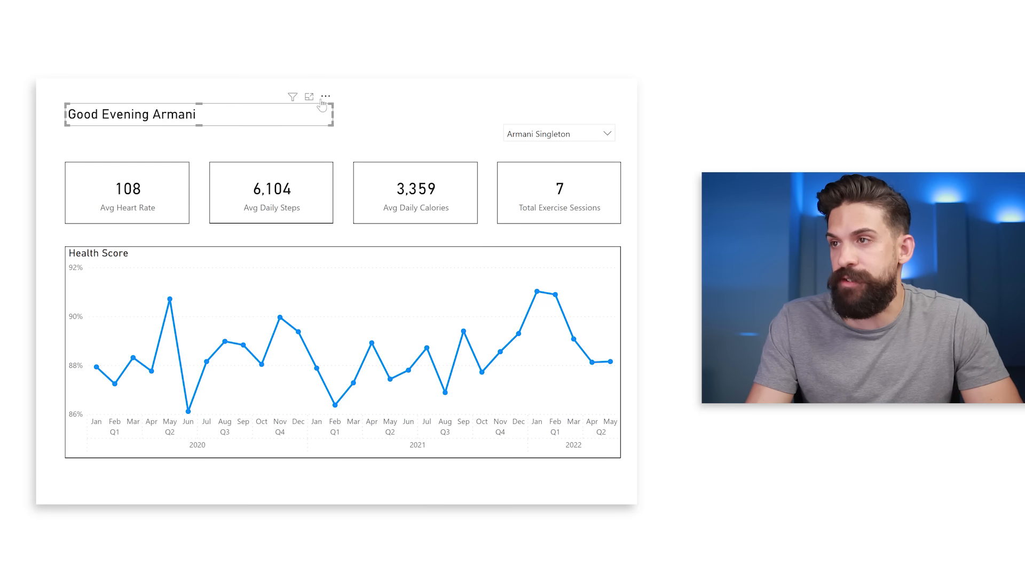
drag(328, 101, 327, 107)
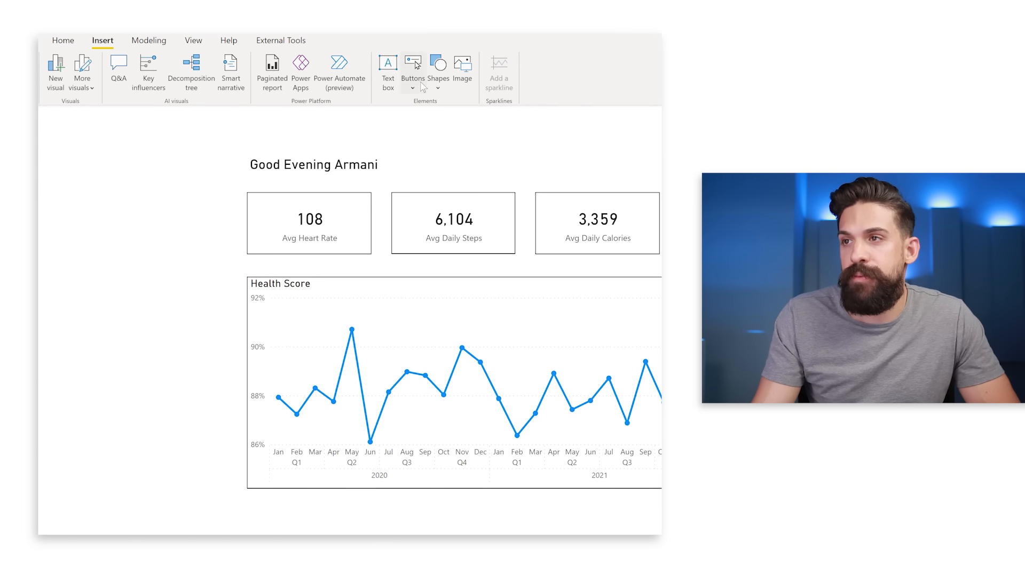
Step: Insert a rectangle shape and size it as a full-height vertical sidebar beside the KPI cards and chart
click(437, 77)
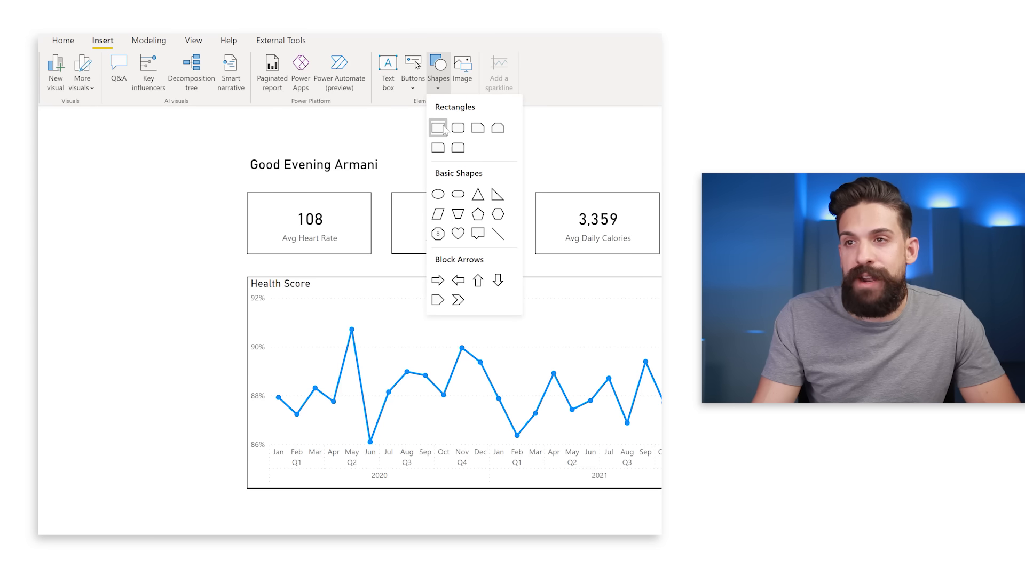
click(444, 130)
drag(228, 251, 208, 112)
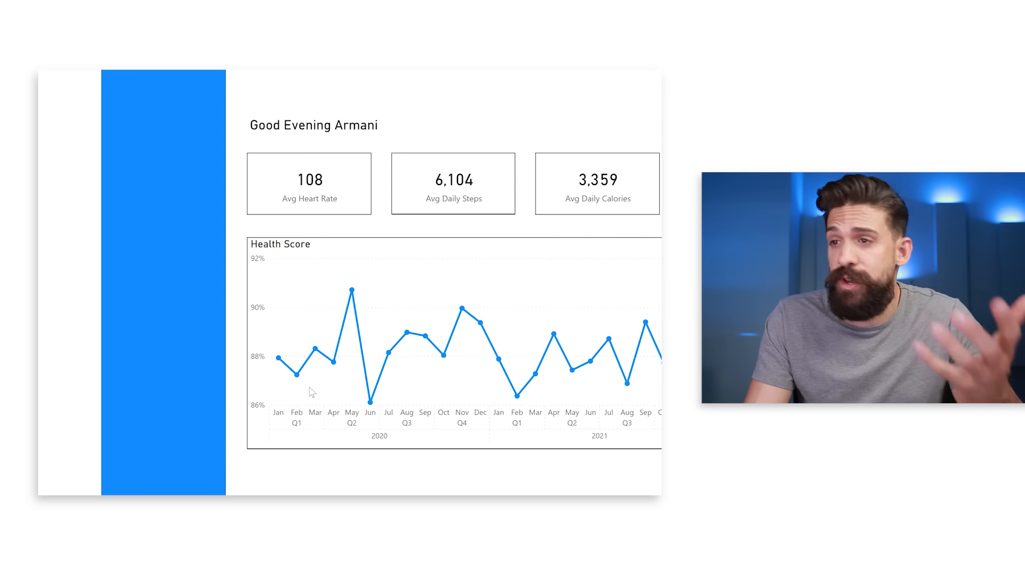
Step: Duplicate the Avg Heart Rate card onto the blue sidebar and replace its measure with Health Score
click(332, 169)
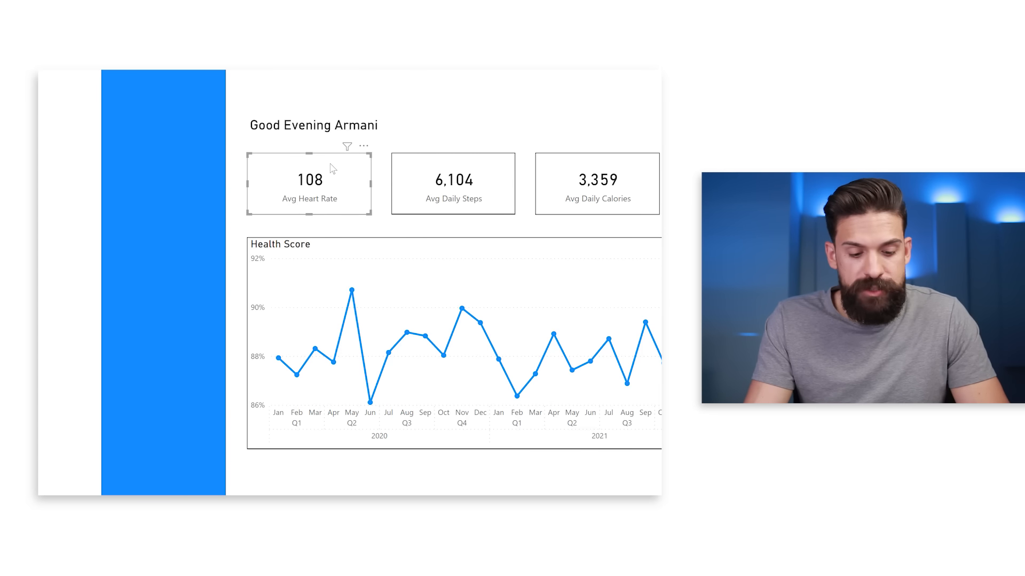
click(241, 269)
click(323, 172)
drag(323, 172, 228, 295)
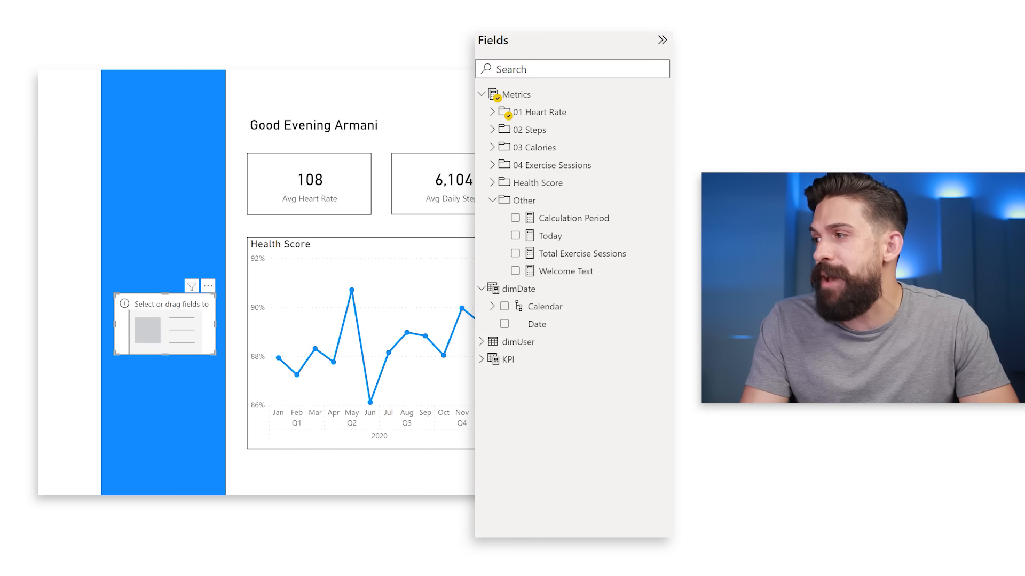
click(492, 185)
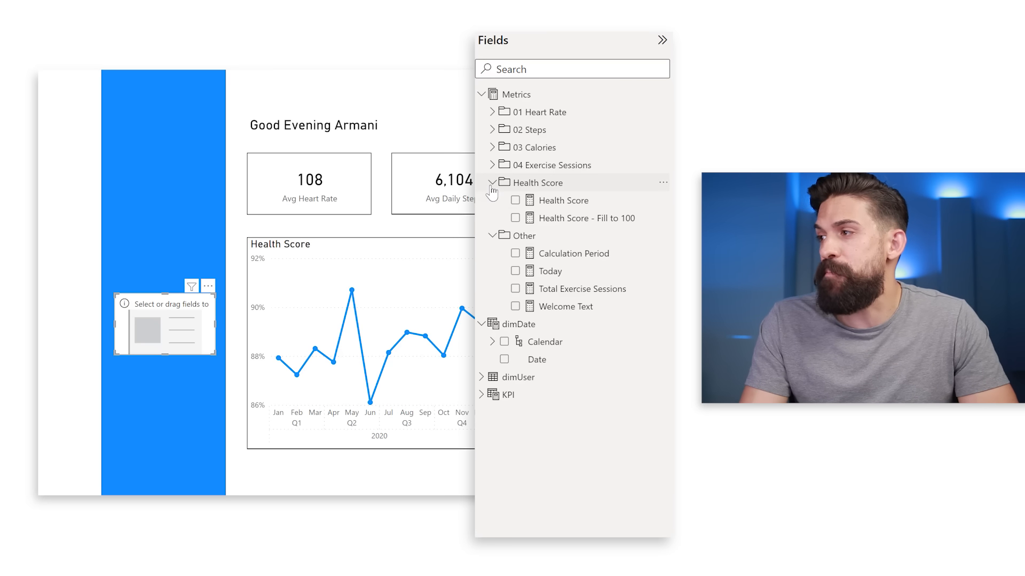
click(579, 203)
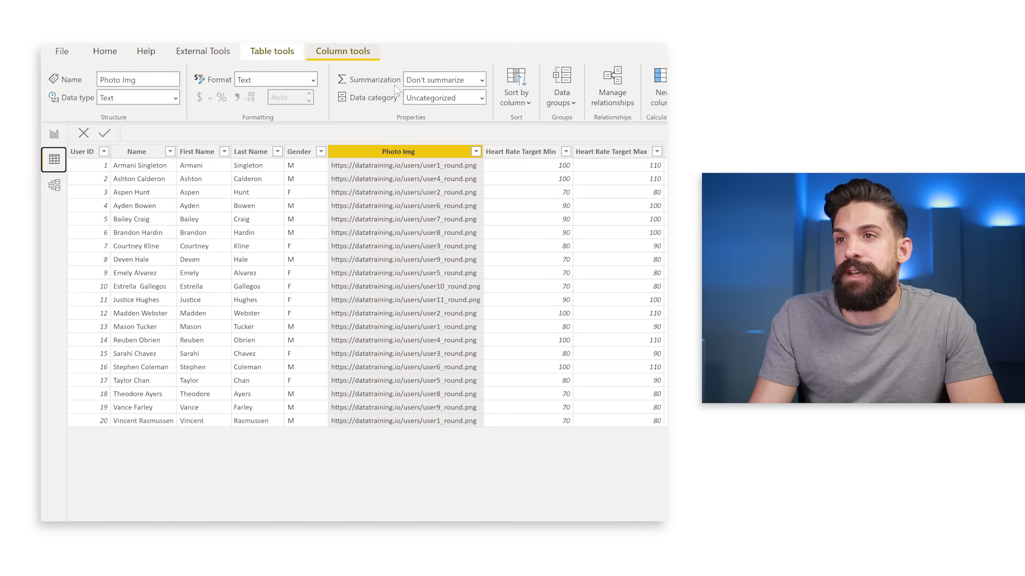
Step: Set the data category of the Photo Img column to Image URL
click(482, 99)
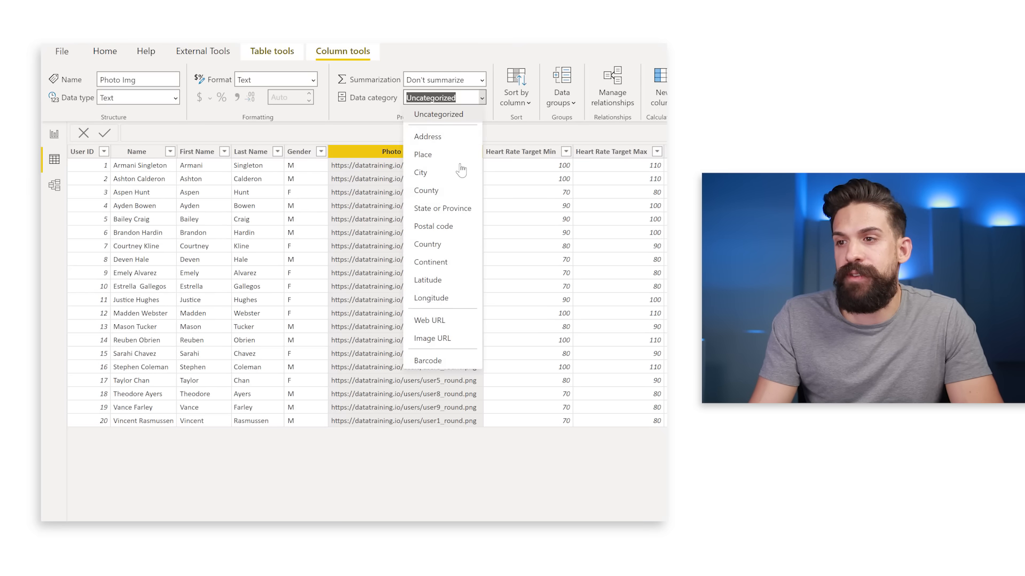
click(447, 339)
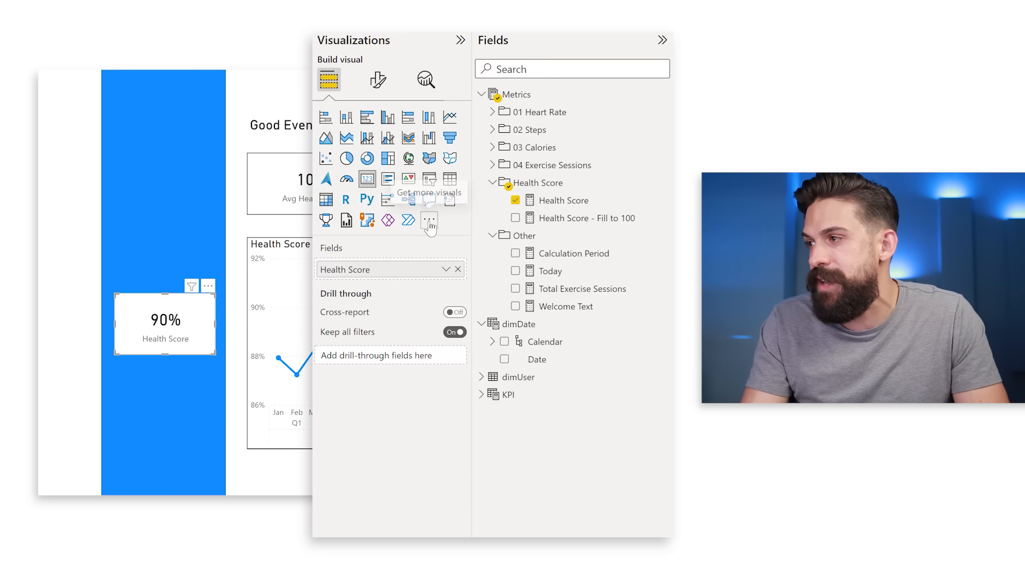
Step: Search the Power BI visuals gallery for "image" and get the Simple Image visual for the report
click(429, 222)
click(475, 227)
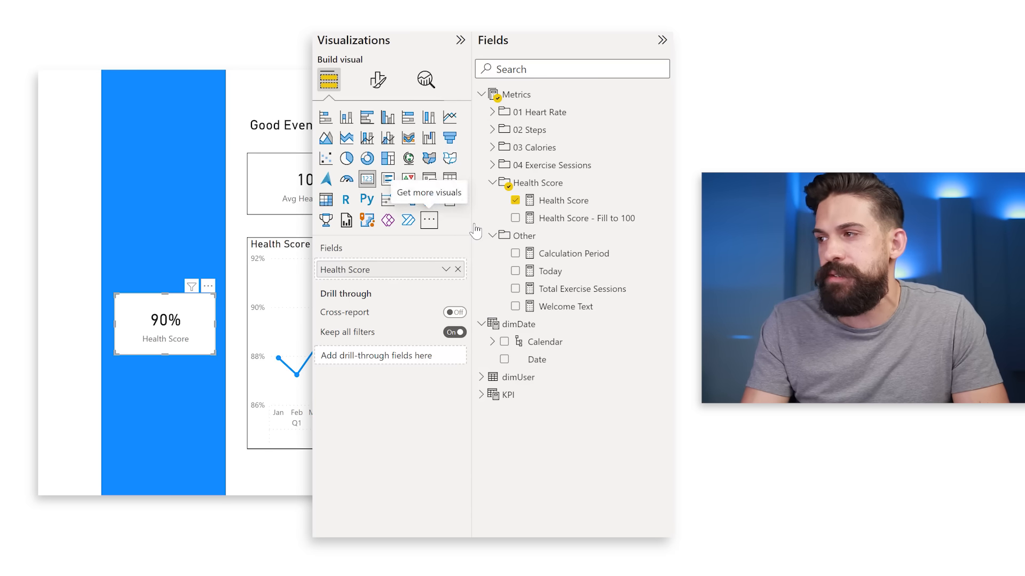
text(image)
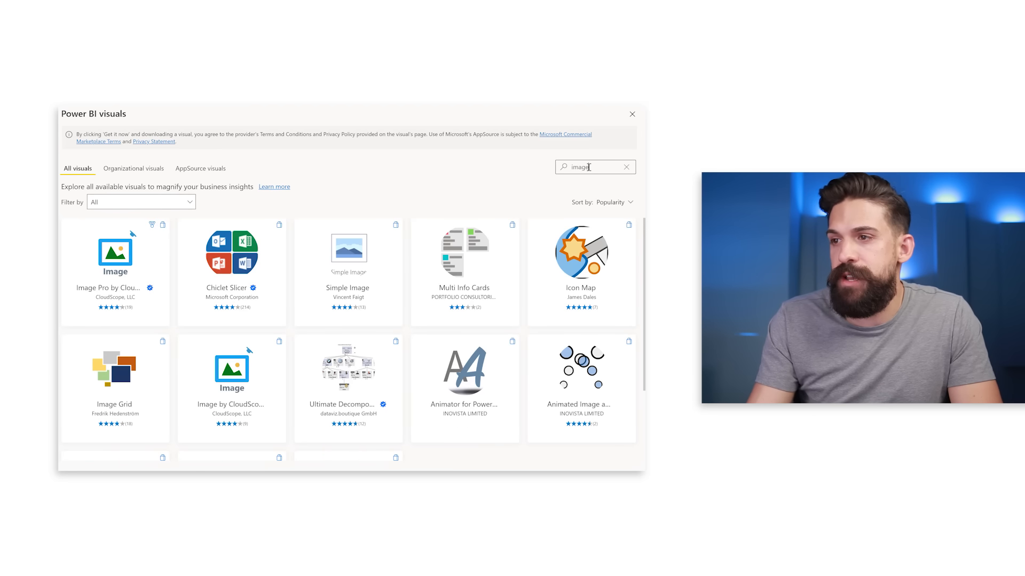
click(350, 258)
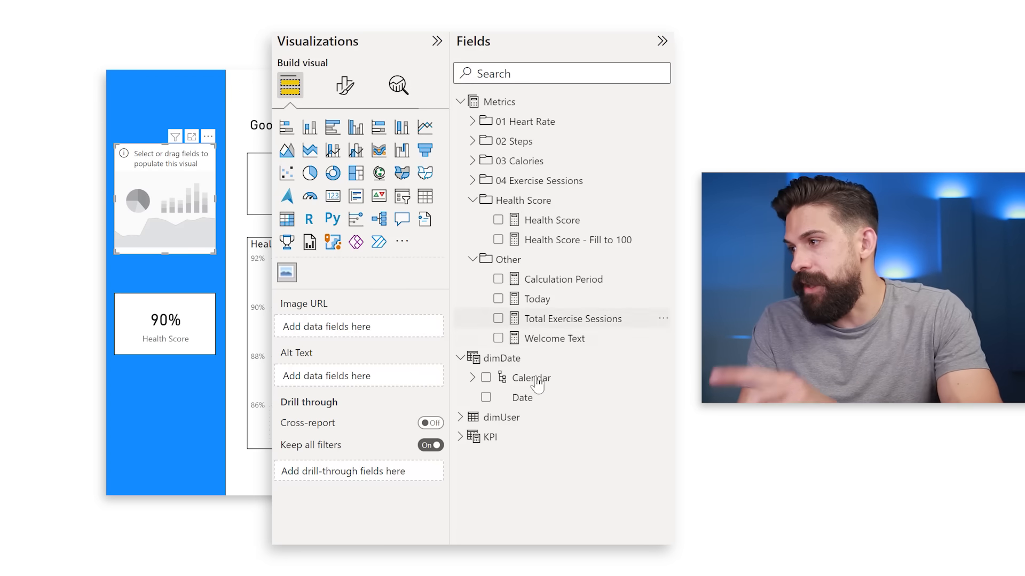
Step: Assign the Photo Img field from dimUser to the image visual on the sidebar
click(461, 420)
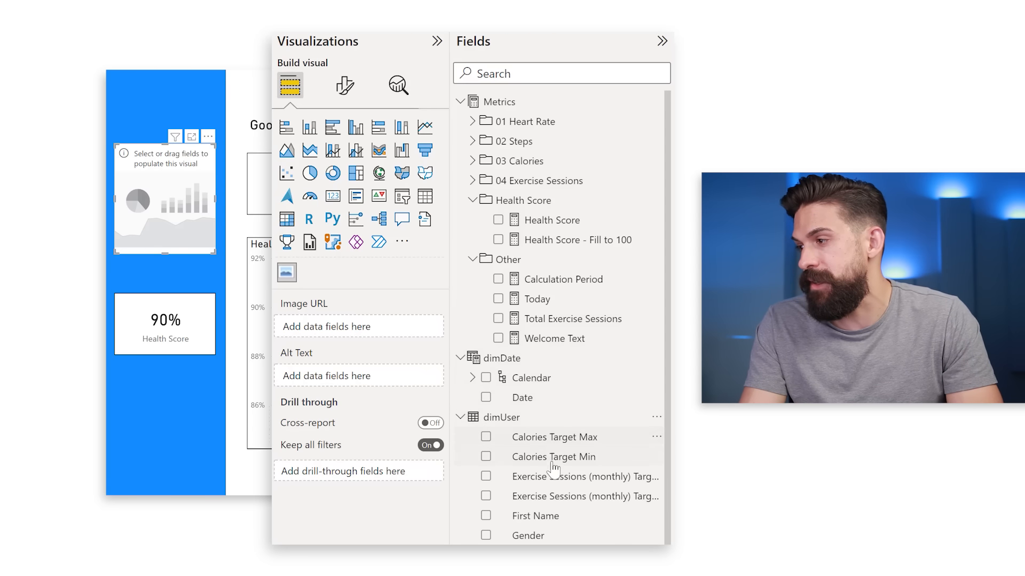
scroll(556, 470, down, 2)
scroll(559, 472, down, 1)
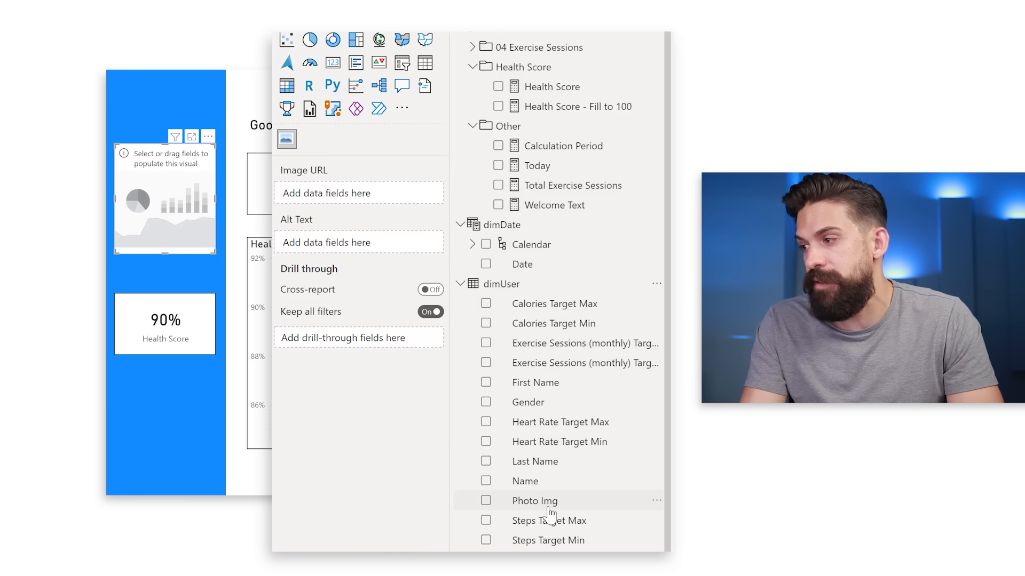
drag(549, 510, 357, 201)
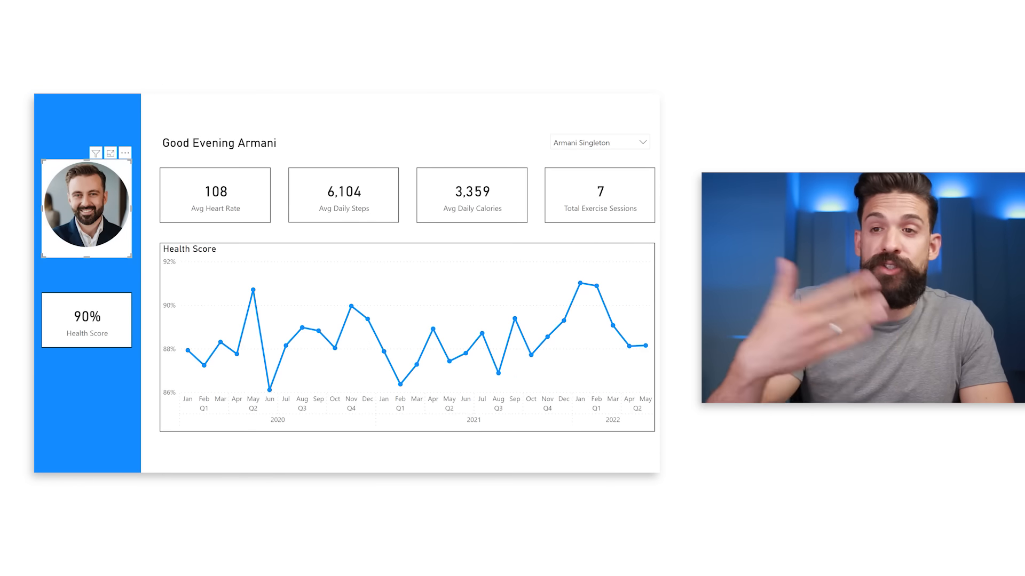
Step: Switch the user slicer to the second user in the list
click(641, 143)
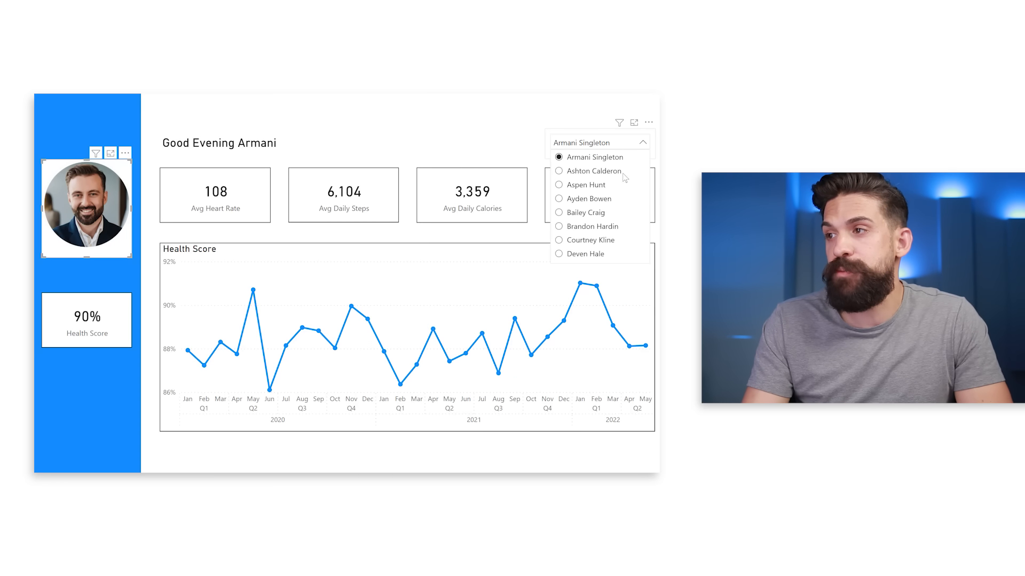
click(622, 173)
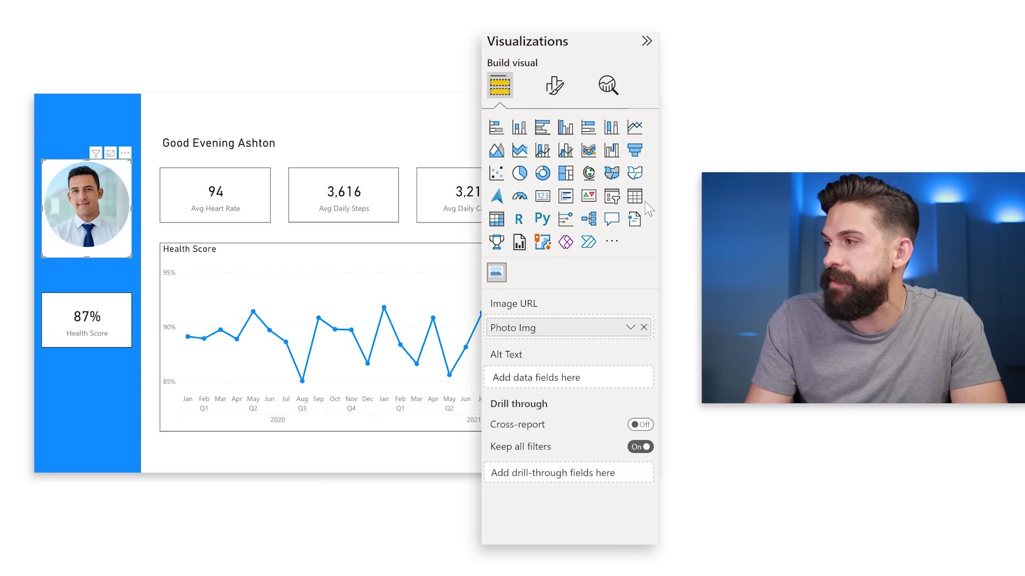
Step: Convert the sidebar photo visual to a table and turn off its background
click(638, 203)
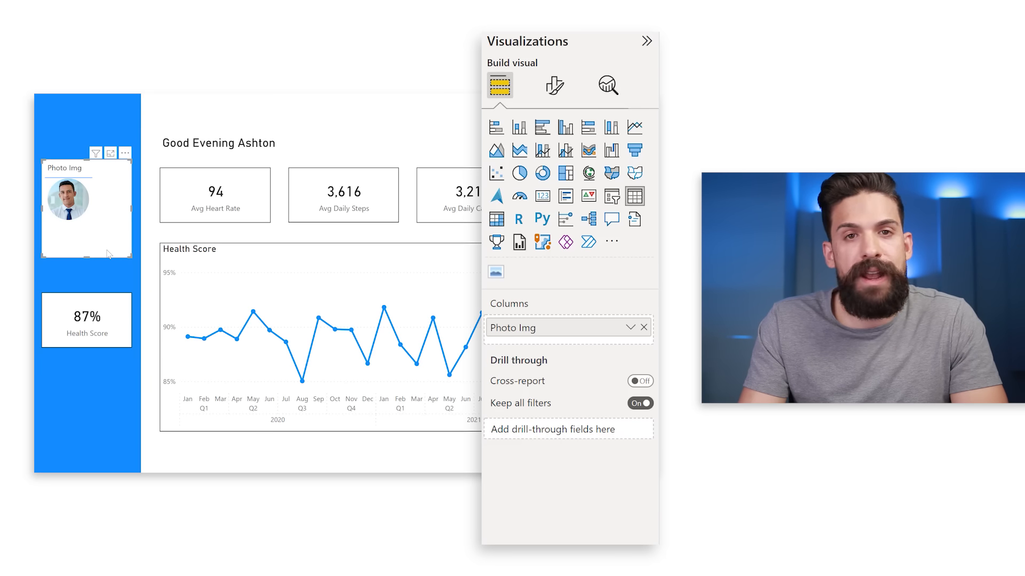
click(554, 85)
click(553, 159)
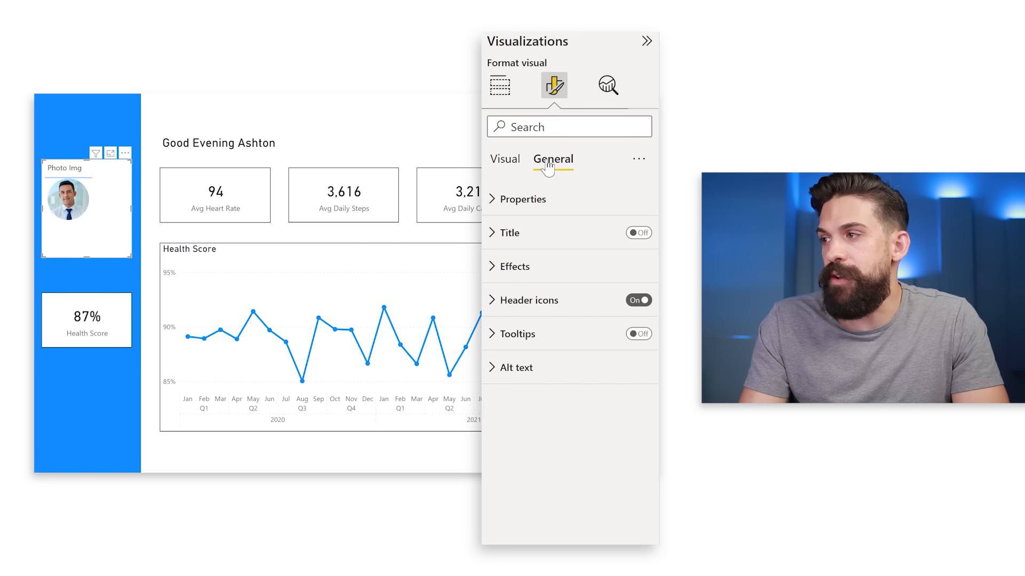
click(516, 267)
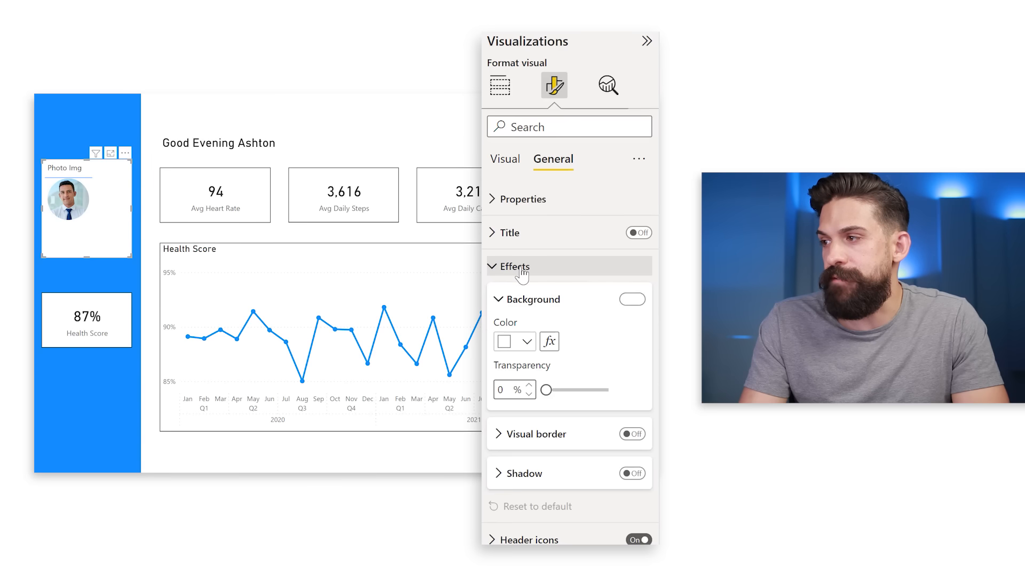
click(634, 300)
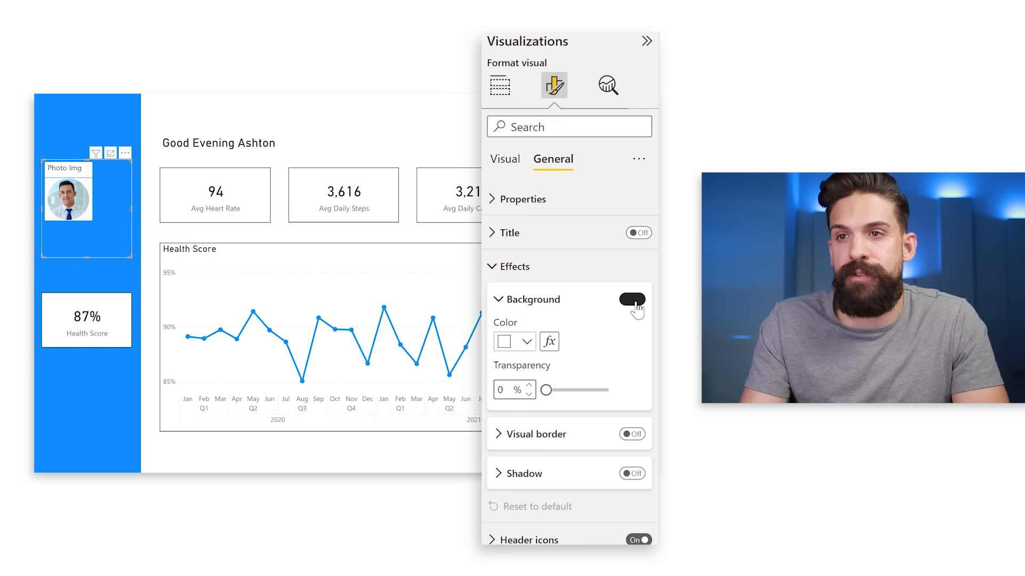
Step: Set the photo table's style preset to None
click(519, 160)
click(528, 201)
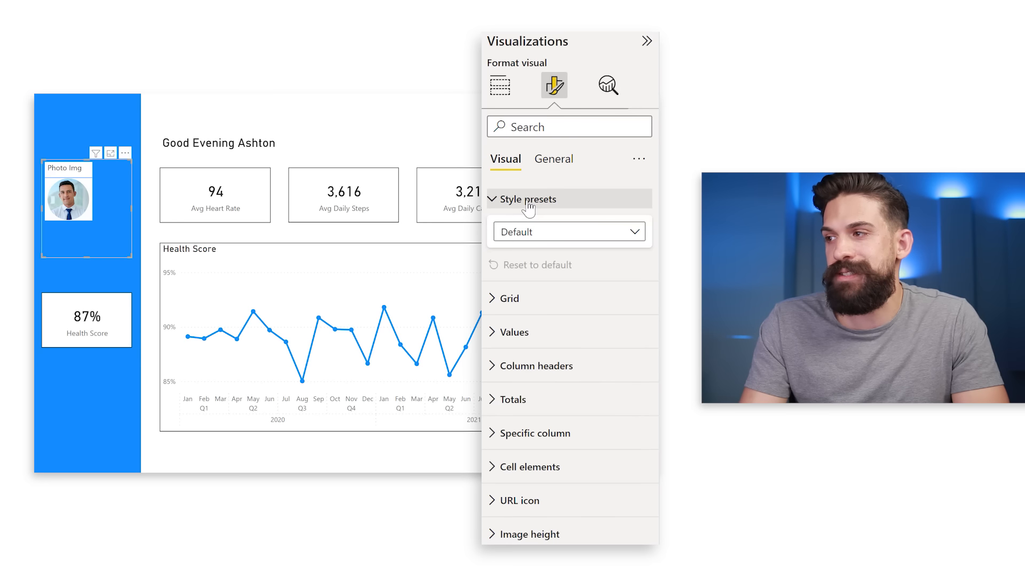
click(634, 232)
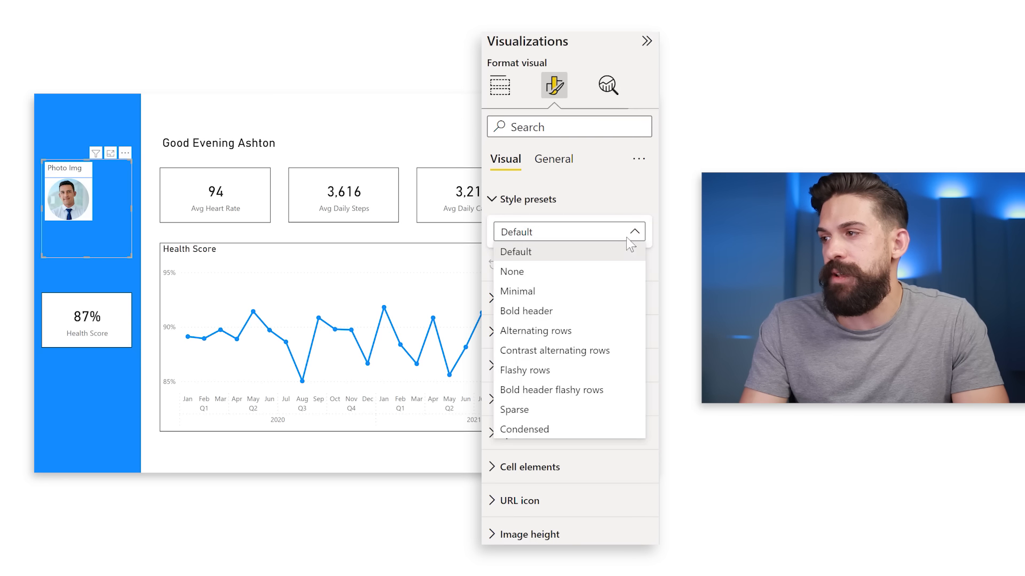
key(Escape)
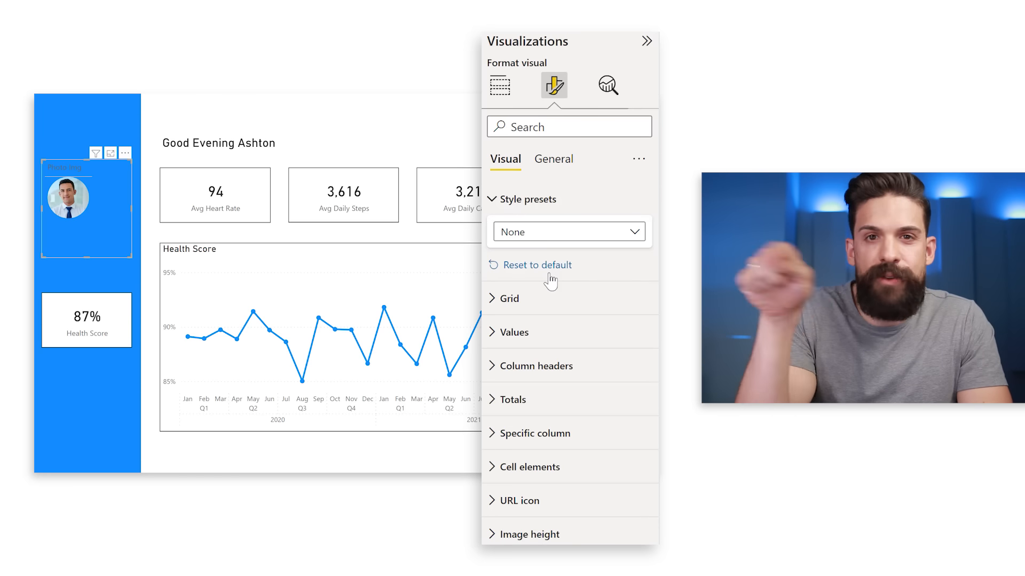
Step: Blank out the display name of the Photo Img column in the photo table
click(500, 85)
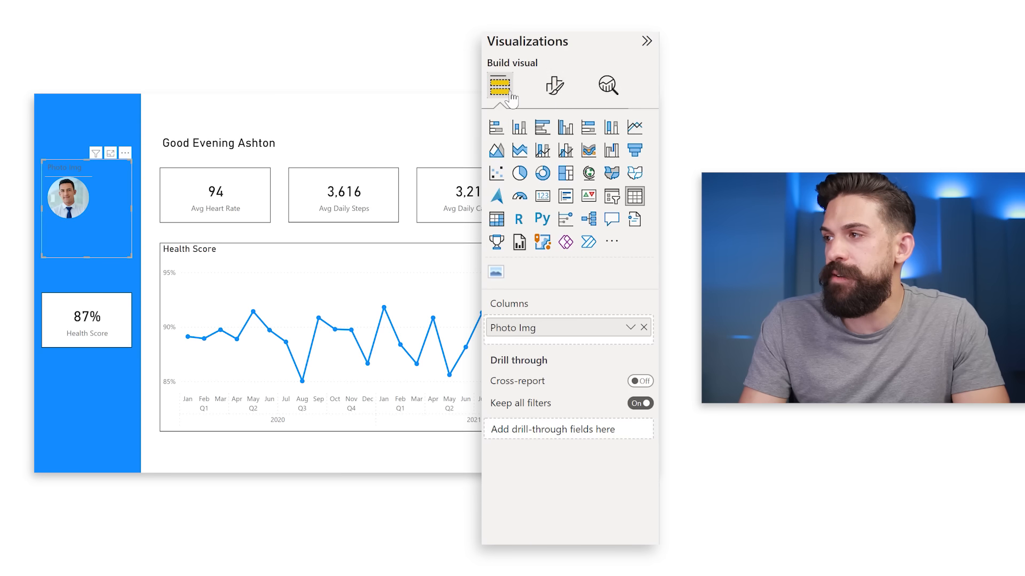
double_click(542, 335)
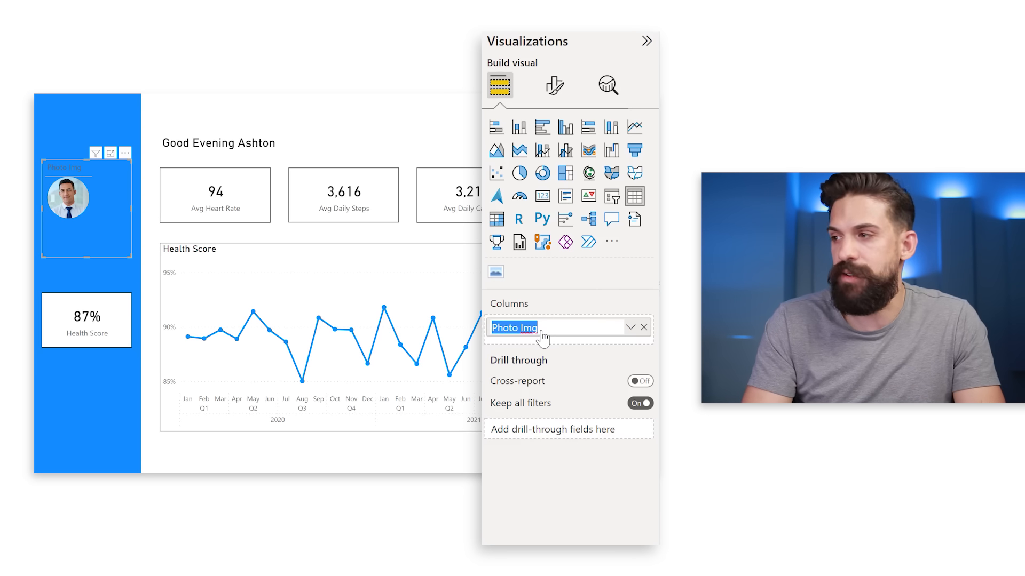
key(BackSpace)
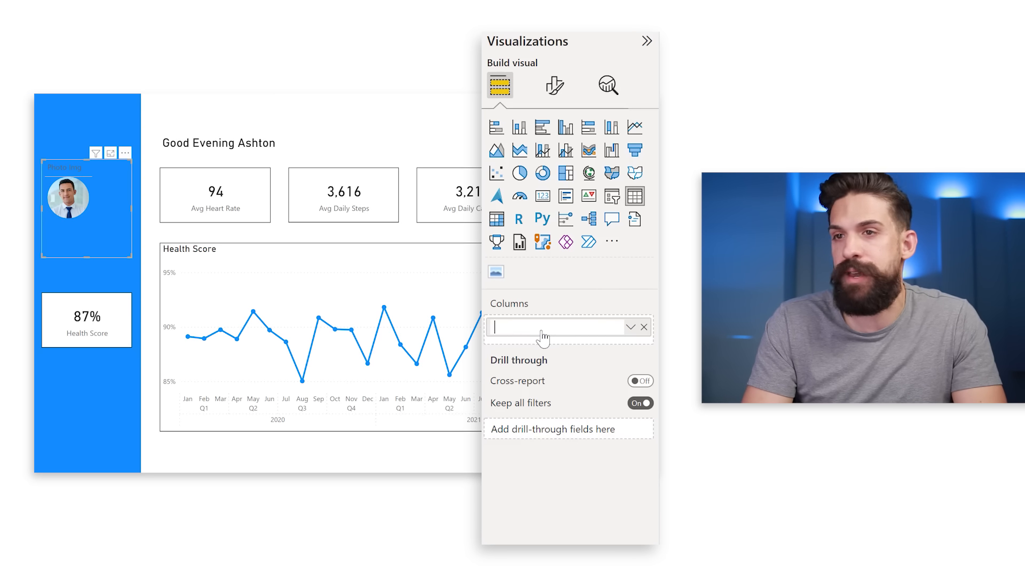
key(Return)
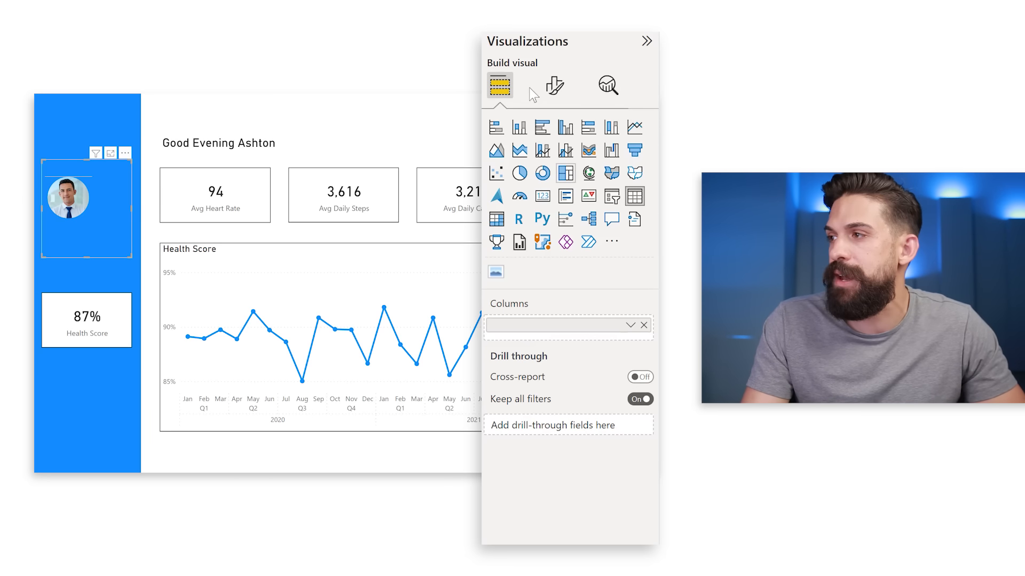
Step: Remove the bottom border from the photo table's column header section
click(554, 87)
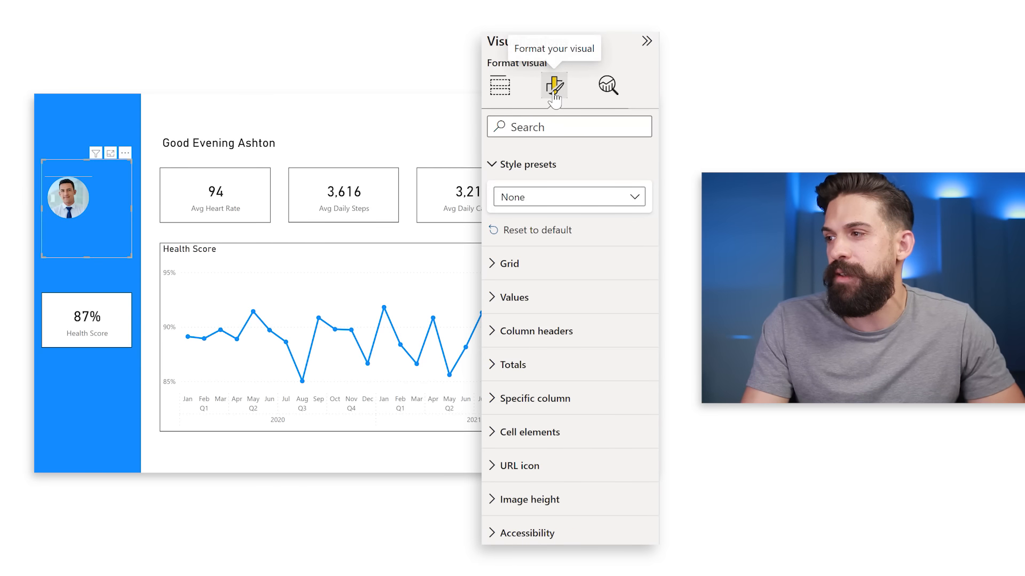
click(530, 233)
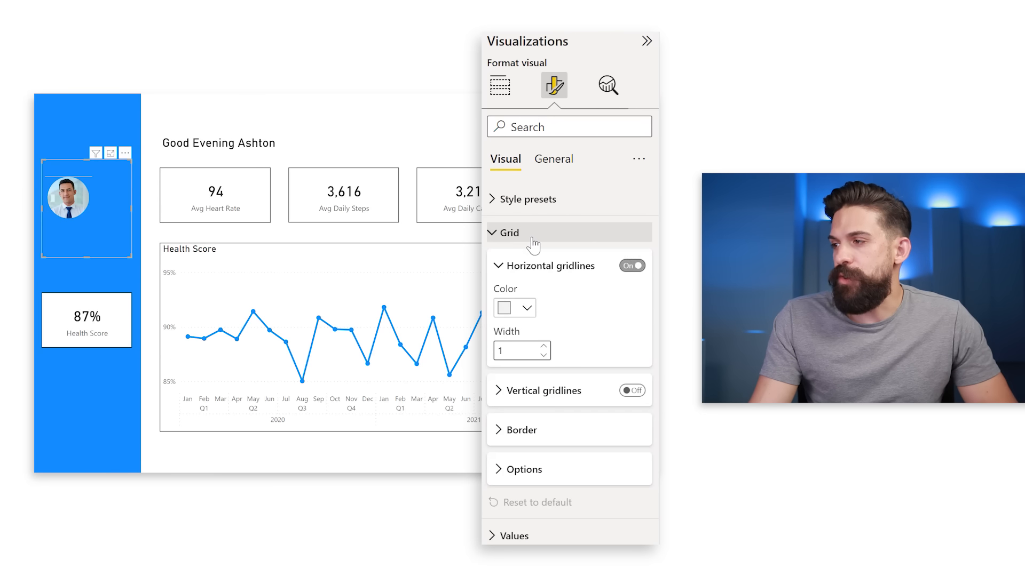
click(526, 432)
click(556, 473)
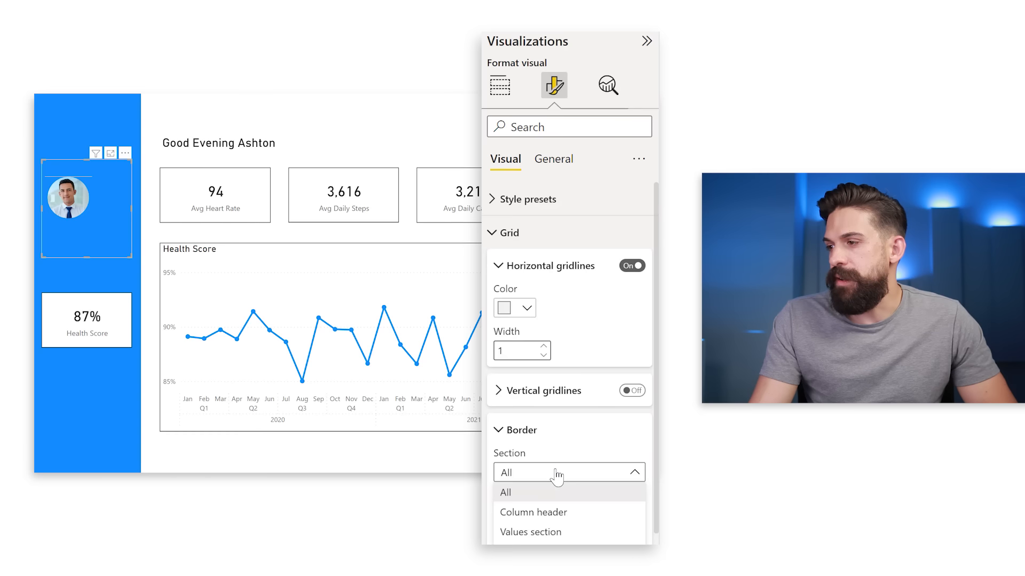
click(542, 513)
click(498, 530)
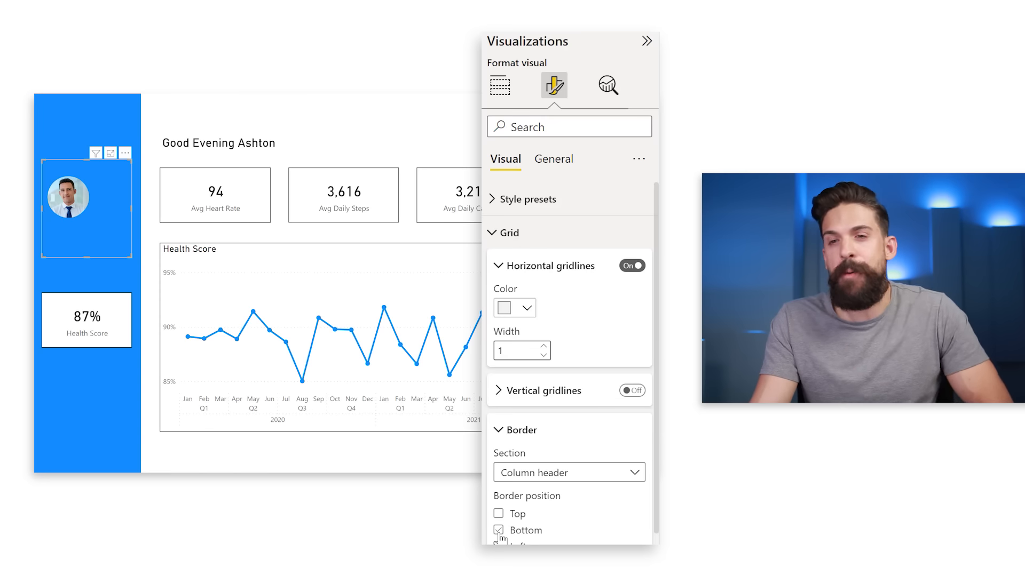
click(498, 530)
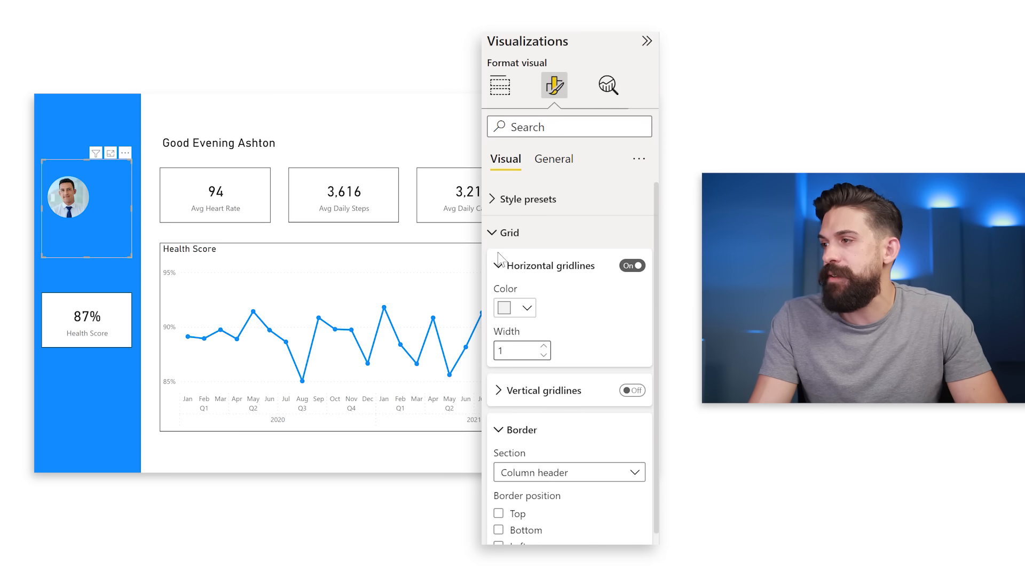
Step: Set the photo table's image height to 150 px, enlarge the table to fit the whole picture and move it up the sidebar
click(504, 235)
click(519, 470)
drag(550, 523, 654, 536)
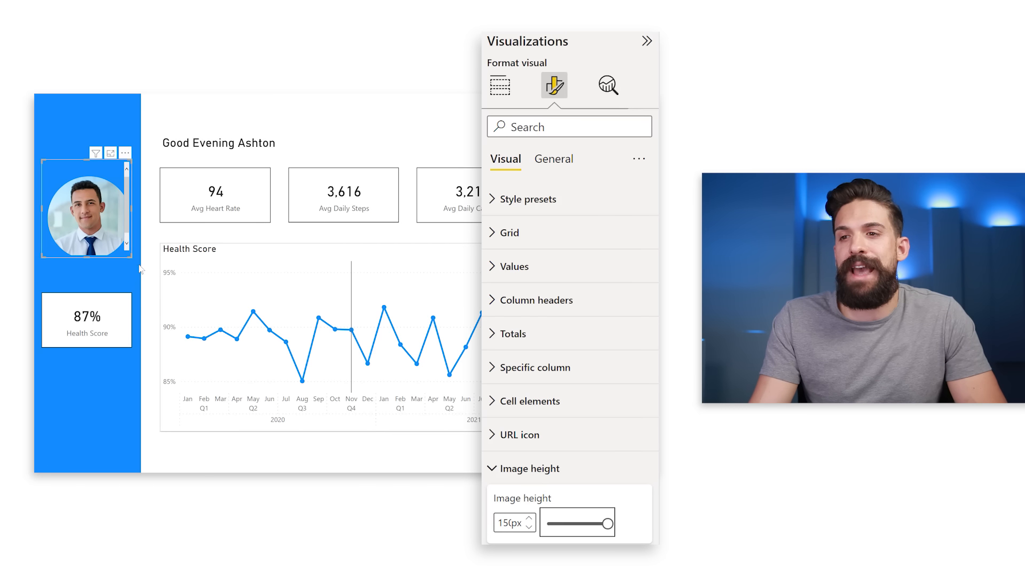
drag(132, 257, 138, 268)
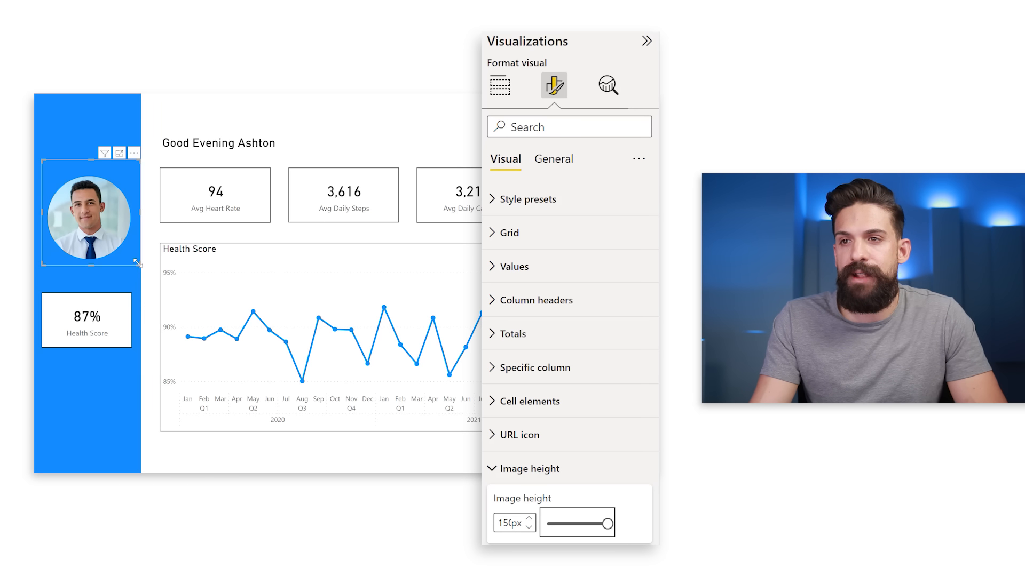
drag(135, 156, 129, 133)
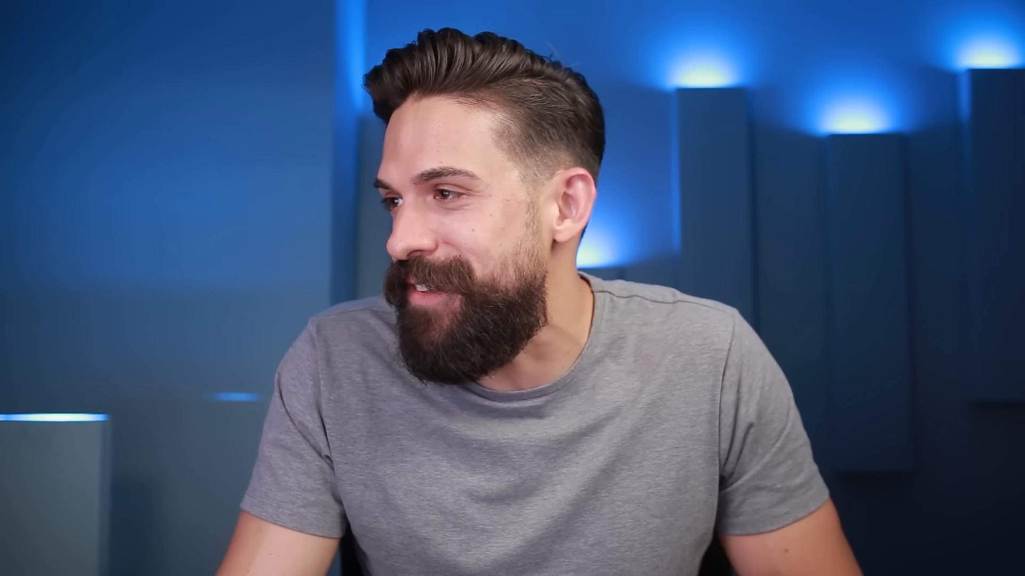
Step: Add a donut chart with the Health Score and Health Score - Fill to 100 measures as values
click(333, 176)
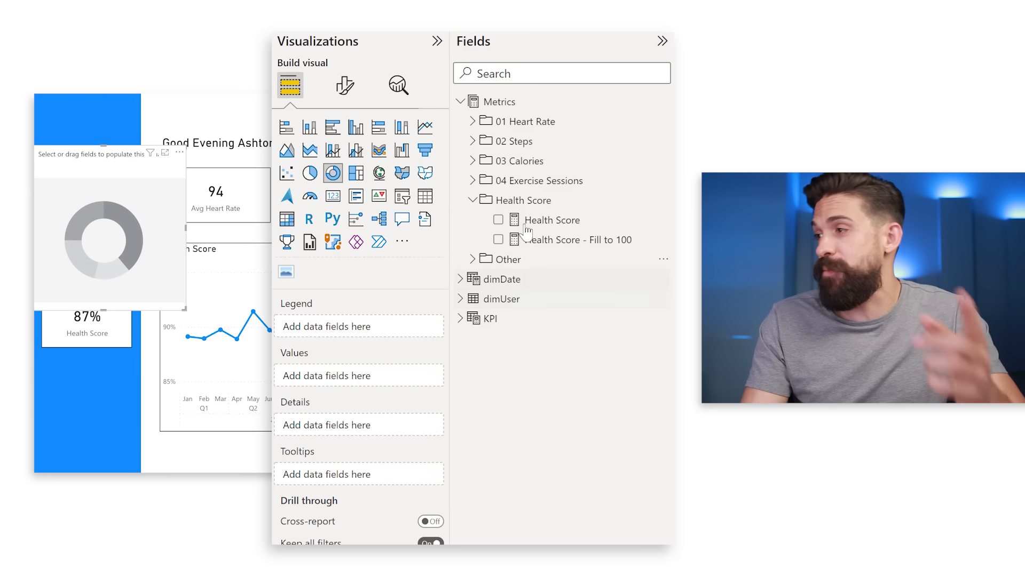
mouse_move(525, 229)
mouse_down()
mouse_move(568, 227)
mouse_move(439, 274)
mouse_move(160, 235)
mouse_up()
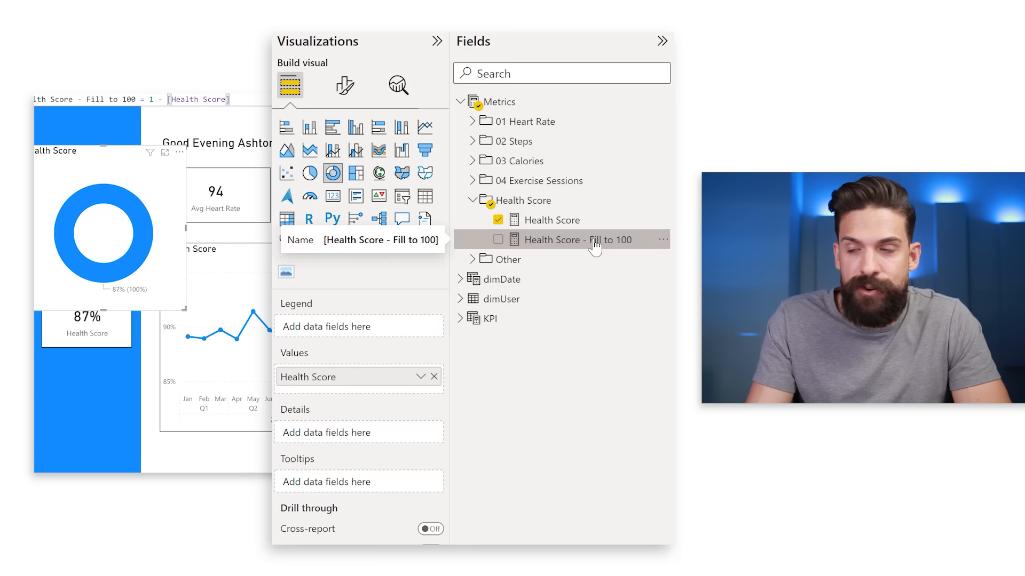
mouse_move(512, 248)
mouse_down()
mouse_move(564, 251)
mouse_move(66, 214)
mouse_move(142, 248)
mouse_up()
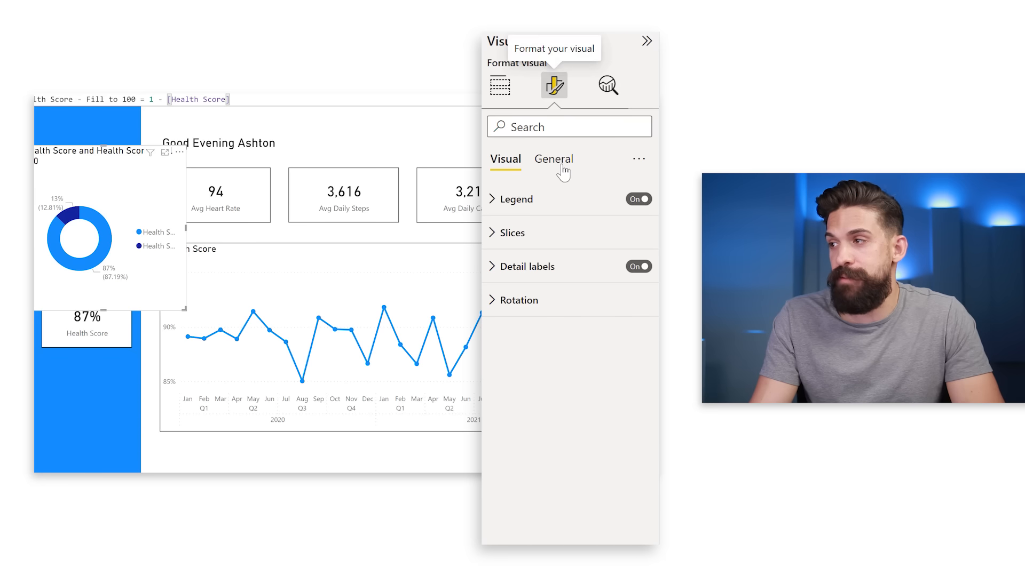
Step: Turn off the title and background of the donut chart
click(563, 170)
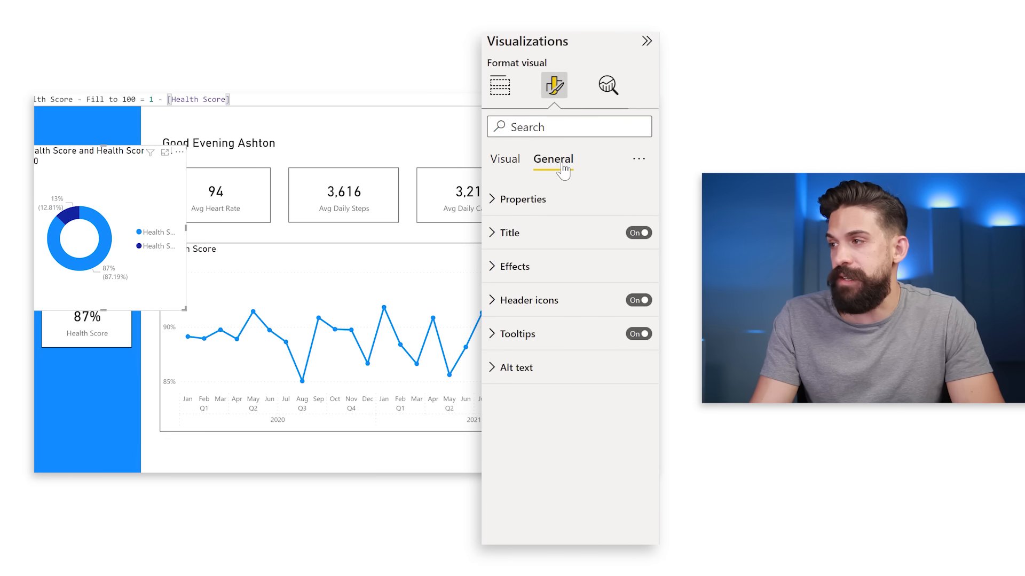
click(638, 235)
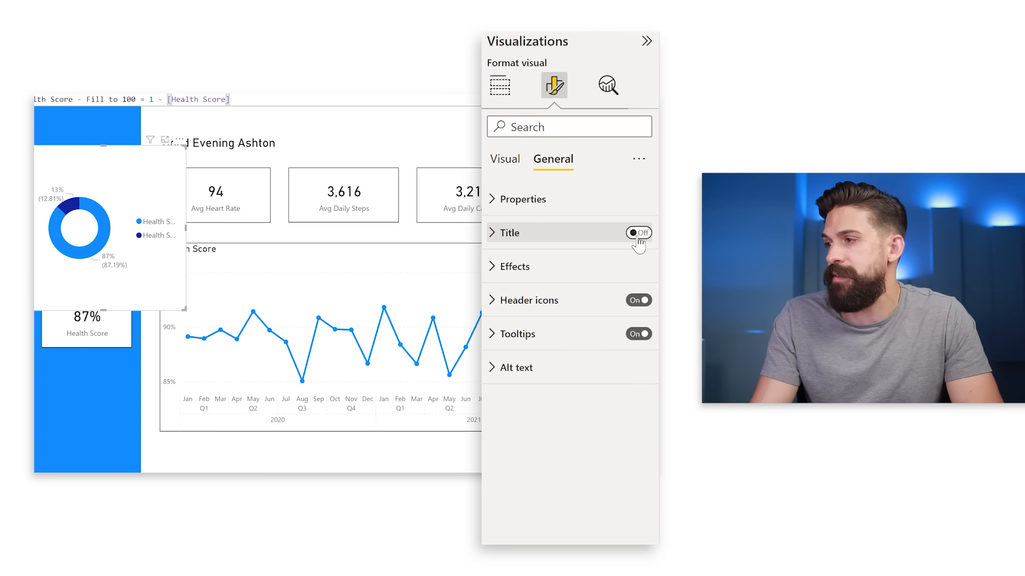
click(530, 266)
click(632, 300)
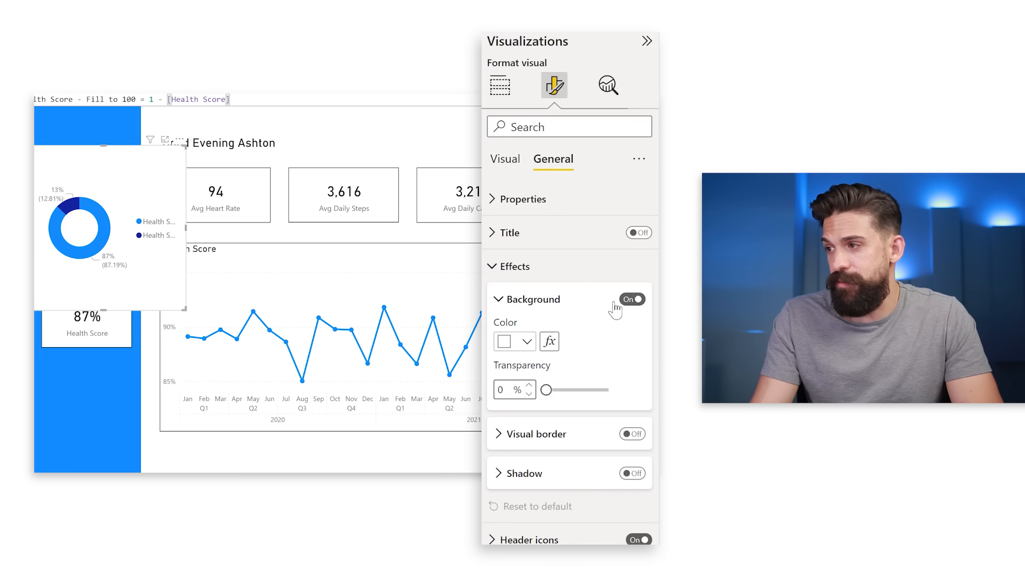
click(634, 299)
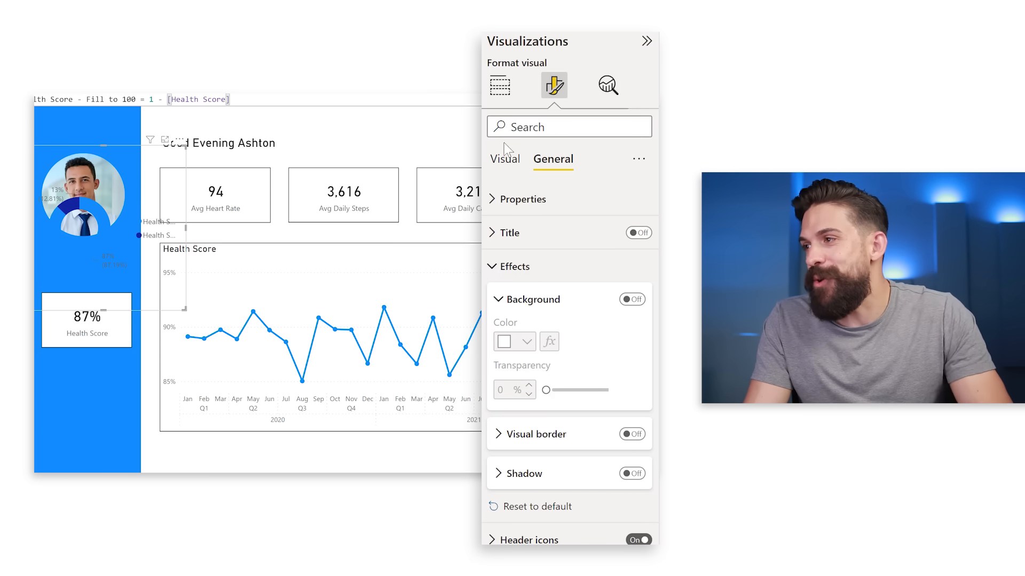
Step: Set the donut chart's Health Score slice color to #C87DED
click(512, 160)
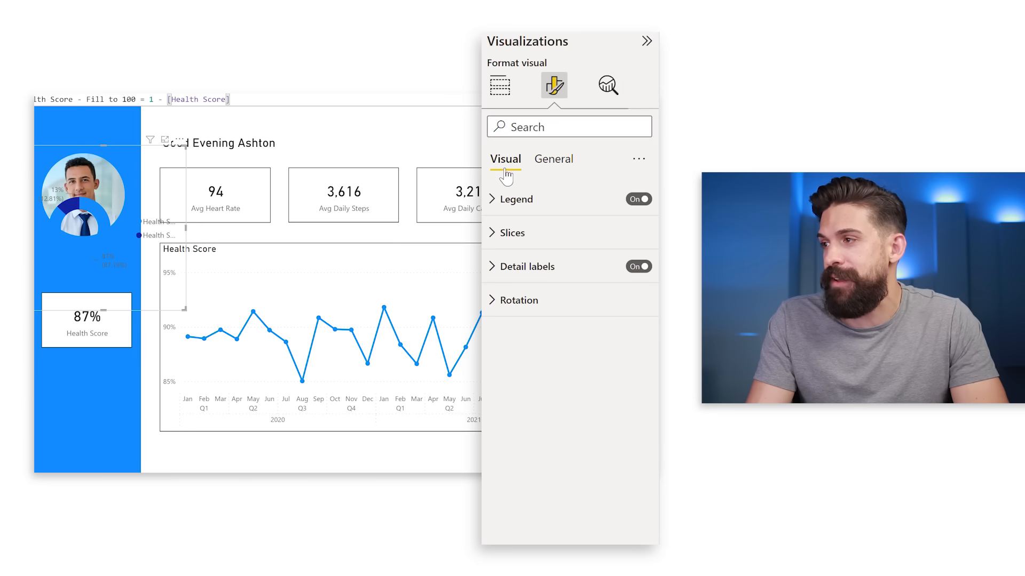
click(511, 234)
click(532, 276)
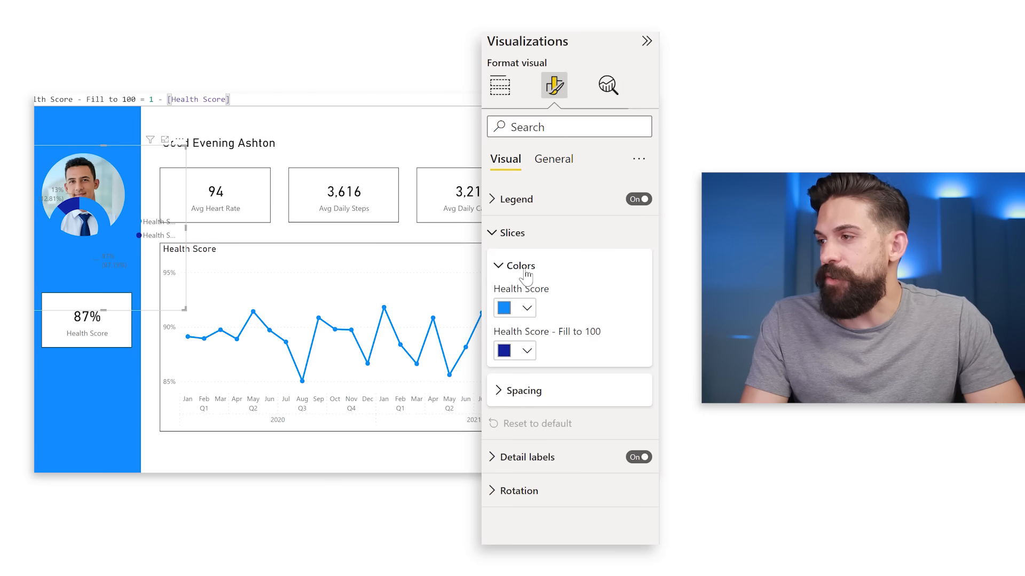
click(526, 309)
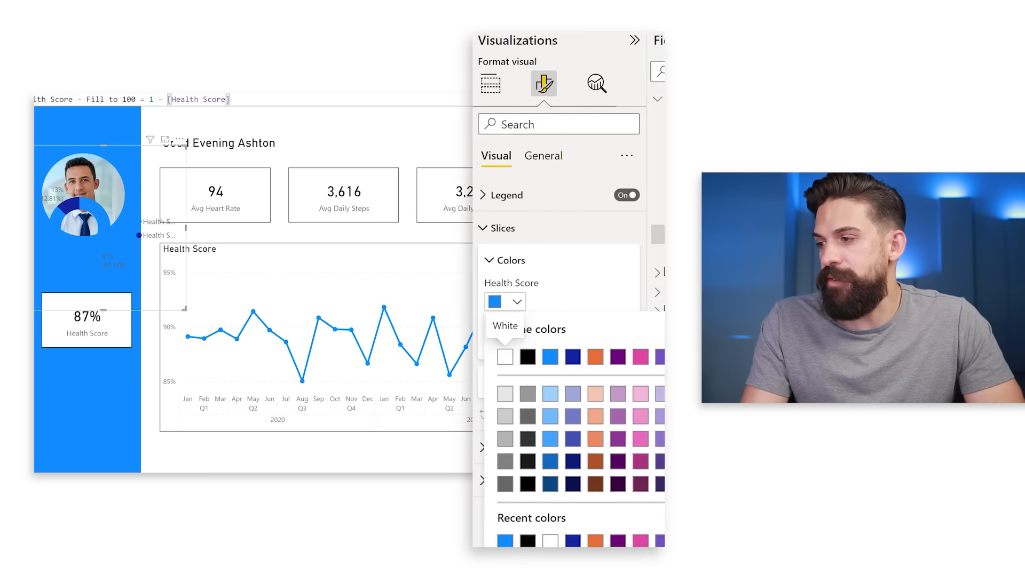
click(521, 549)
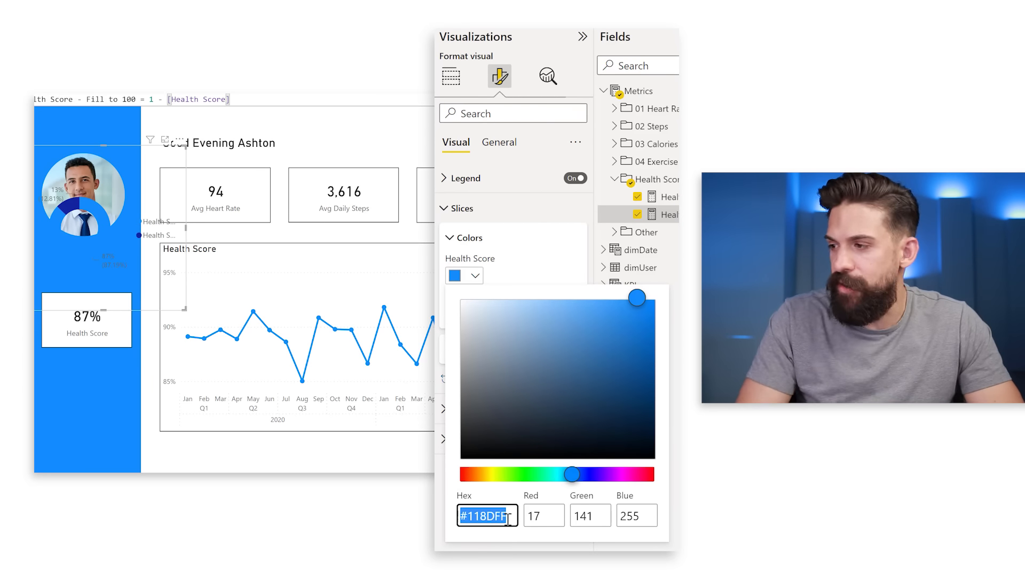
text(#C87DED)
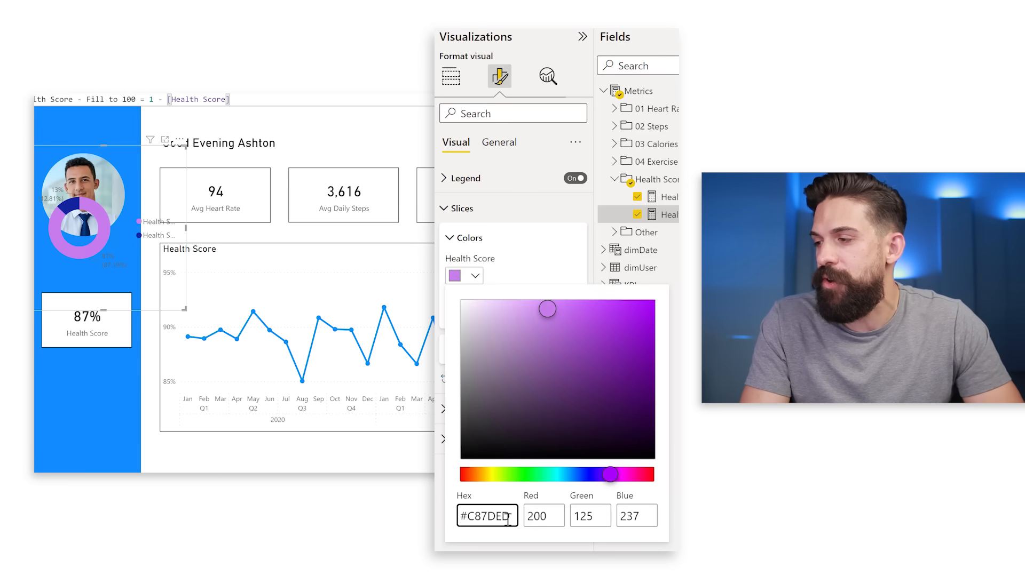
key(Return)
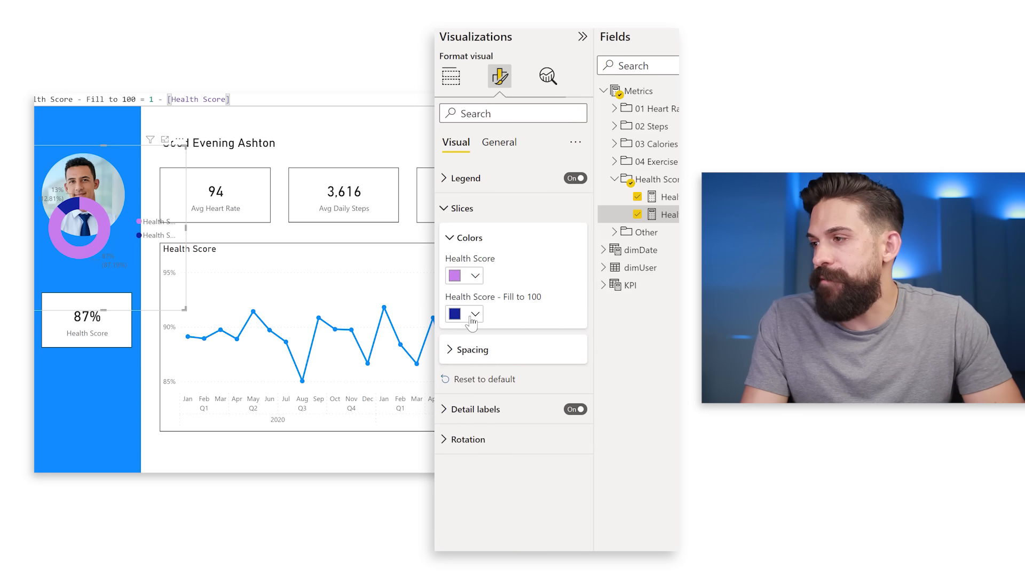
Step: Color the donut's Health Score - Fill to 100 slice White, 20% darker and turn off the legend
click(474, 316)
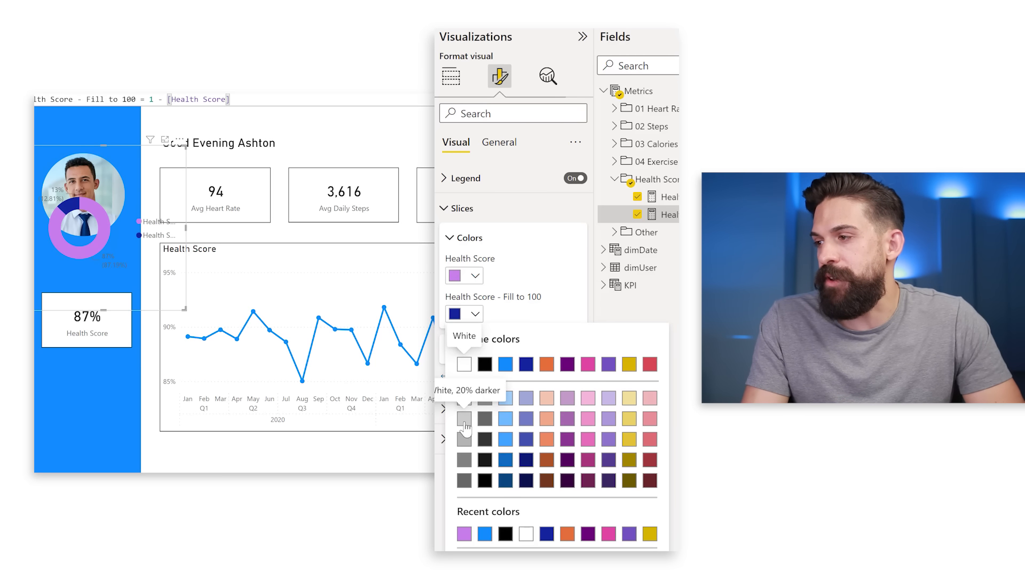
click(464, 421)
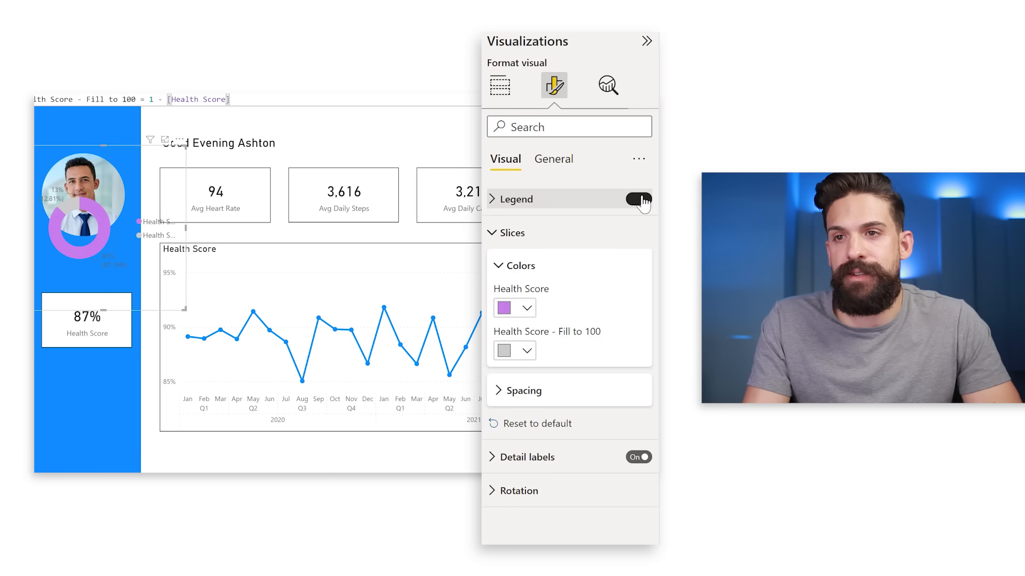
click(640, 200)
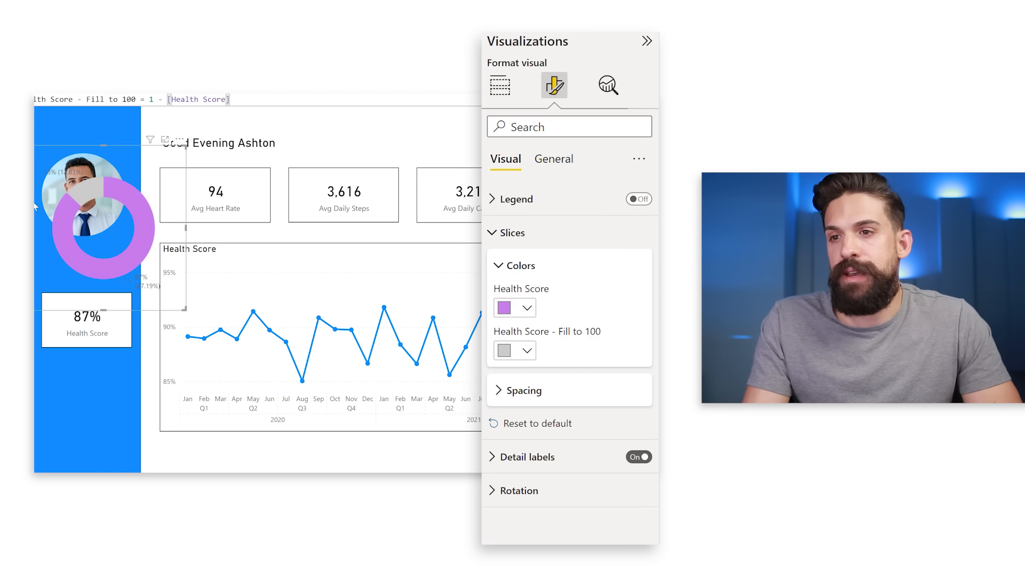
Step: Turn off the donut chart's detail labels and increase the slices' inner radius well above 60 px for a thin ring
click(640, 459)
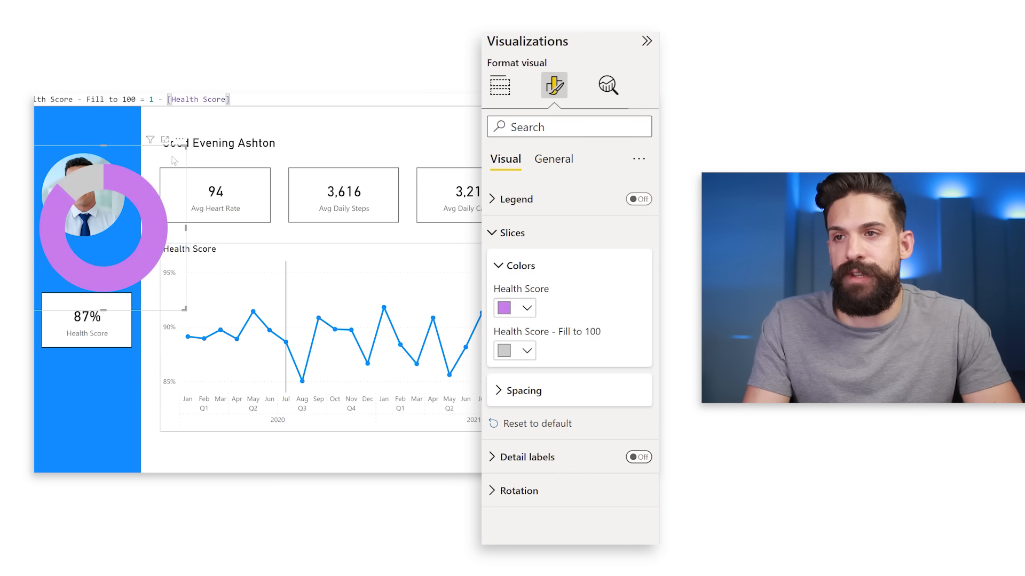
click(526, 392)
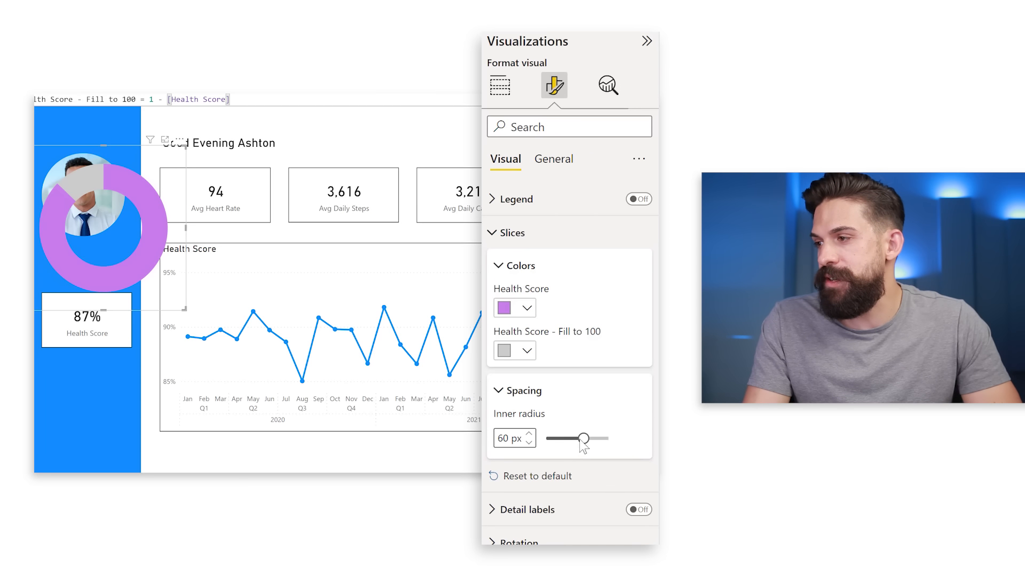
drag(581, 438, 603, 439)
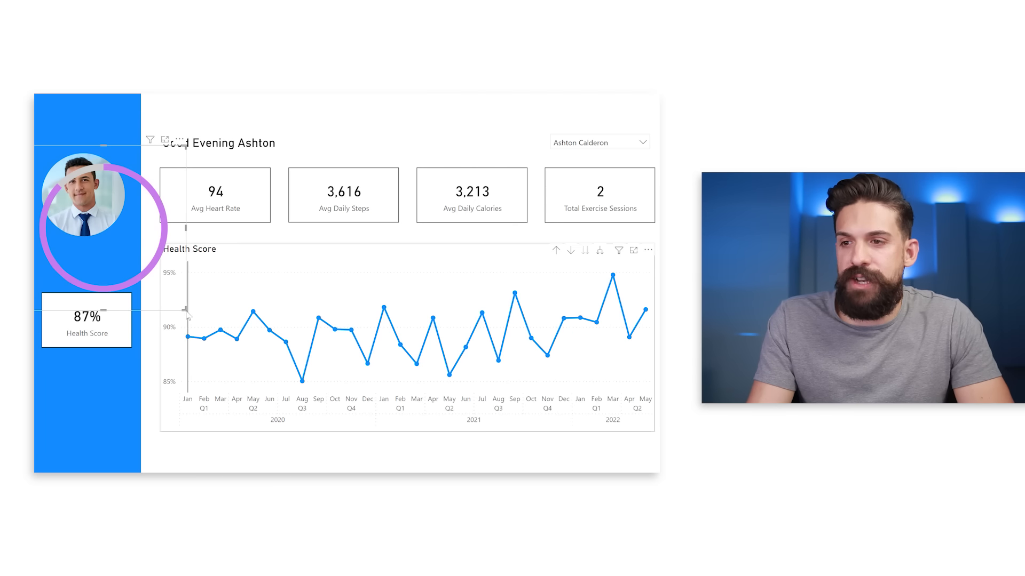
Step: Shrink the donut chart to a 225 by 225 square and center it around the sidebar photo as a ring
drag(184, 308, 140, 250)
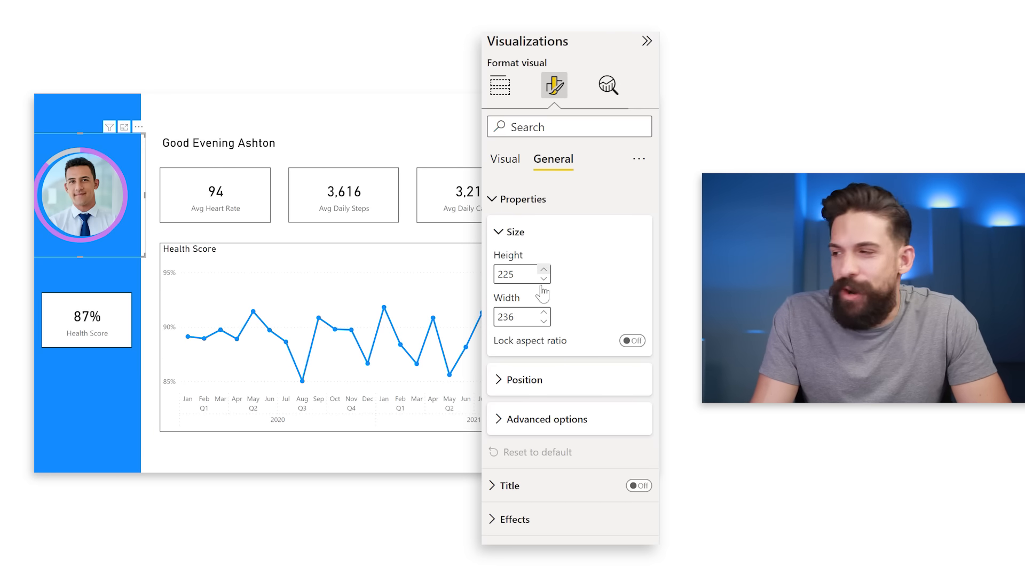
click(523, 276)
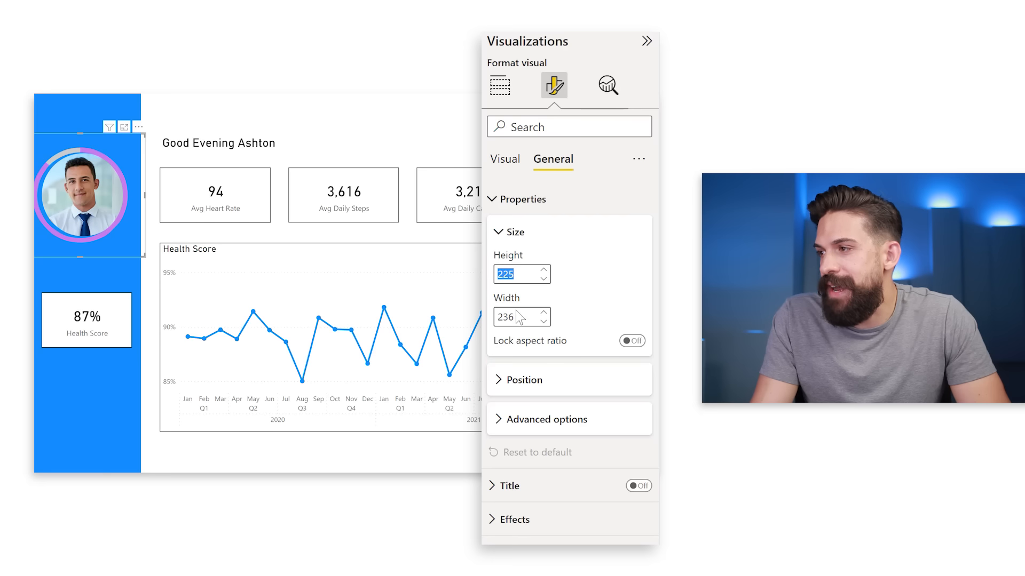
drag(524, 321, 497, 316)
text(225)
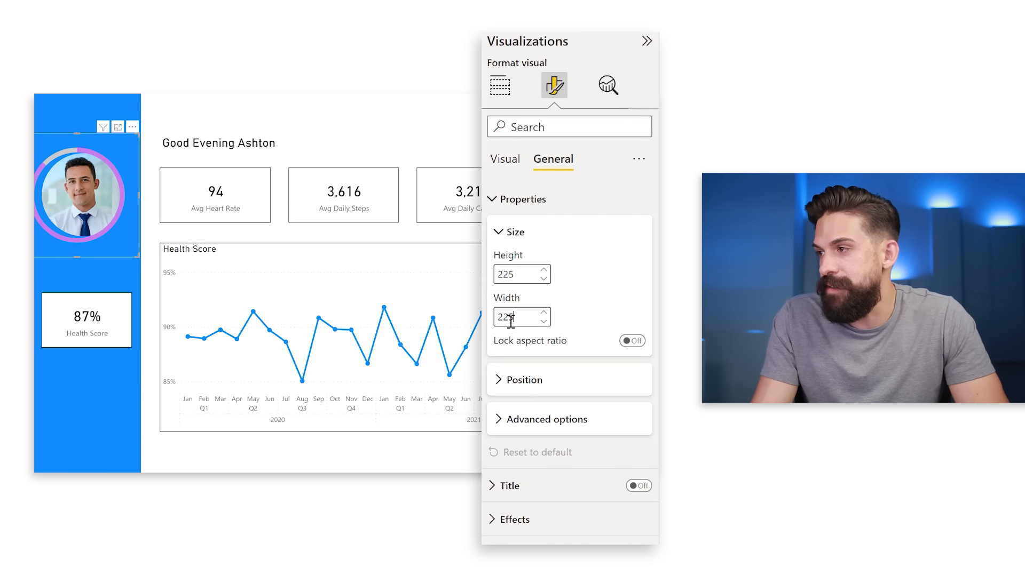
click(527, 389)
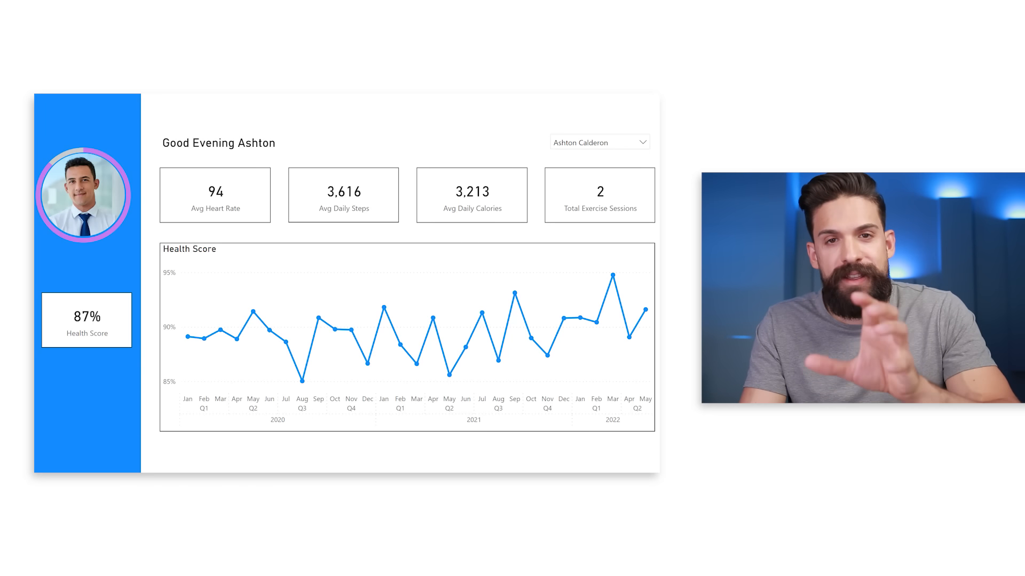
Step: Switch the name slicer to the person listed directly after the currently selected one
click(644, 144)
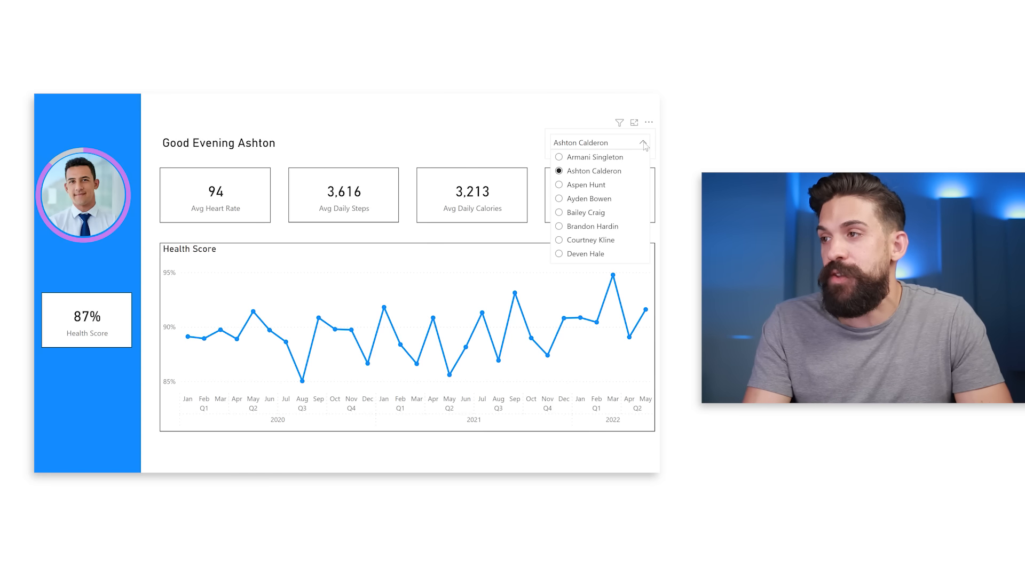
click(596, 187)
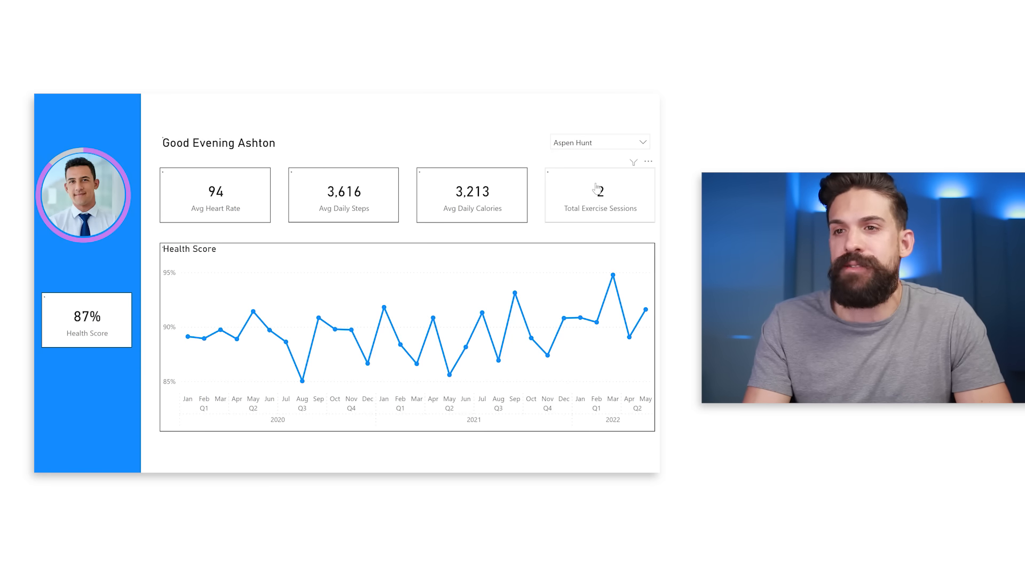